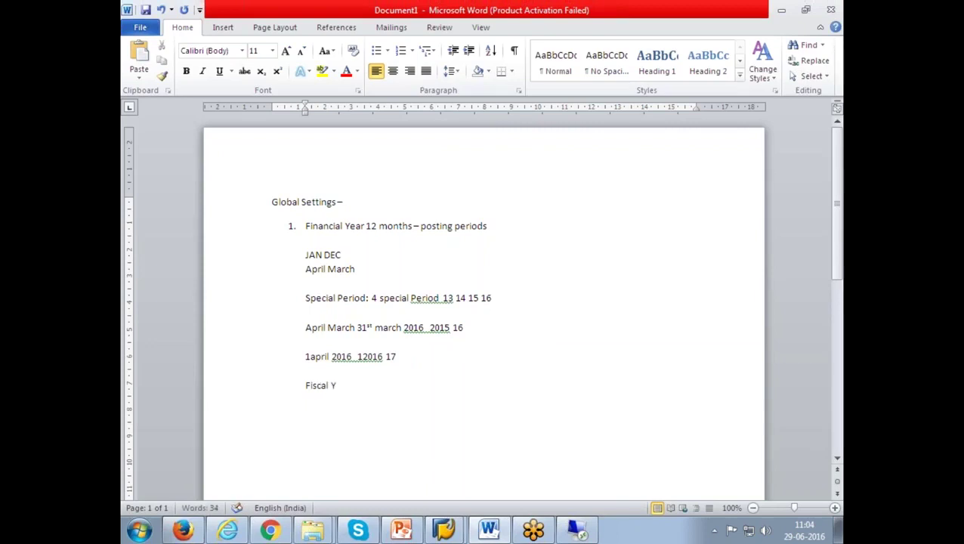
Step: Complete the "Fiscal Year Variant –" heading and list the variants K0, K1, K2, K3 and K4 on separate lines below it
type("r Variant -")
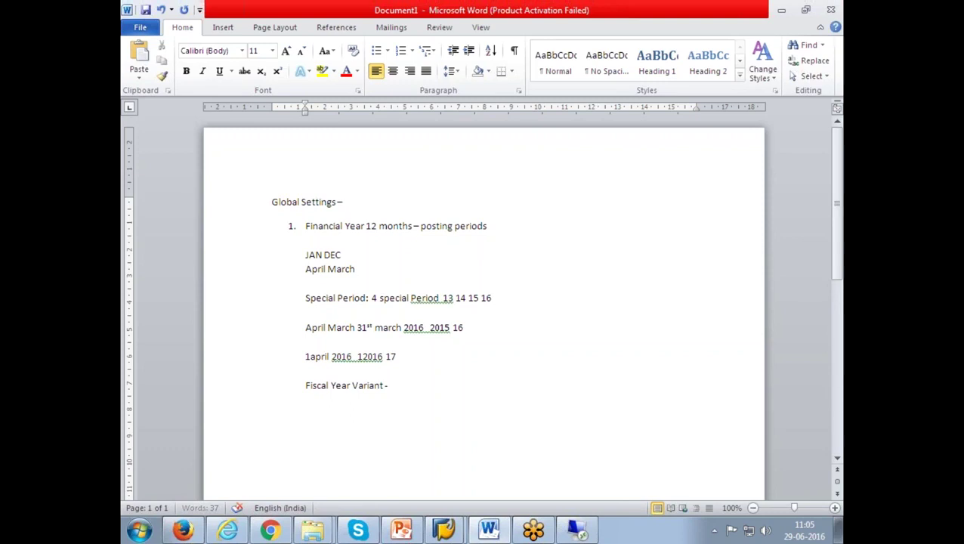
key("Return")
key("Return")
type("K0")
left_click(327, 414)
key("Return")
type("K1")
key("Return")
type("K2")
key("Return")
type("K3")
key("Return")
type("k")
key("BackSpace")
type("K4")
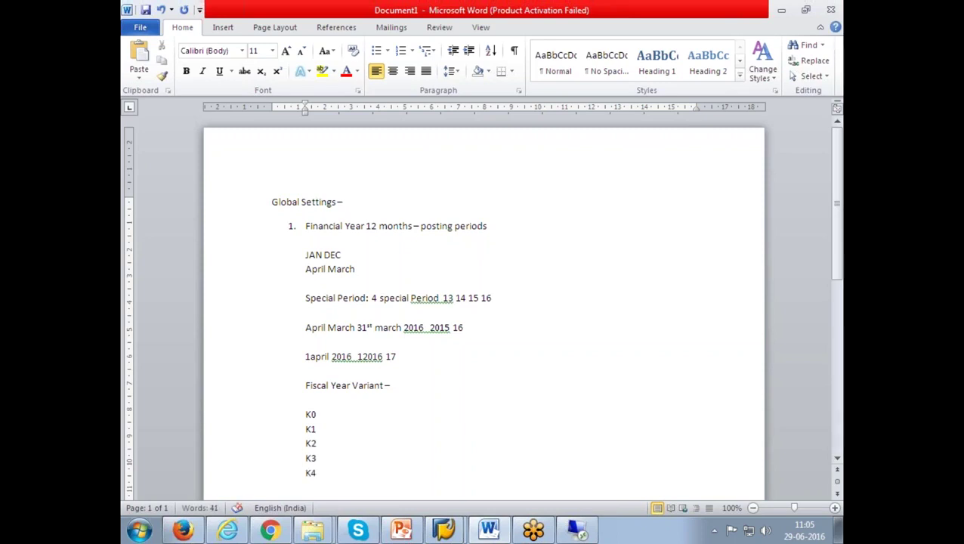
Step: Add the note "Jan Dec 0" beside the K0 variant
left_click(331, 400)
left_click(322, 416)
type("Jan Dec )")
key("BackSpace")
type("0")
left_click(138, 531)
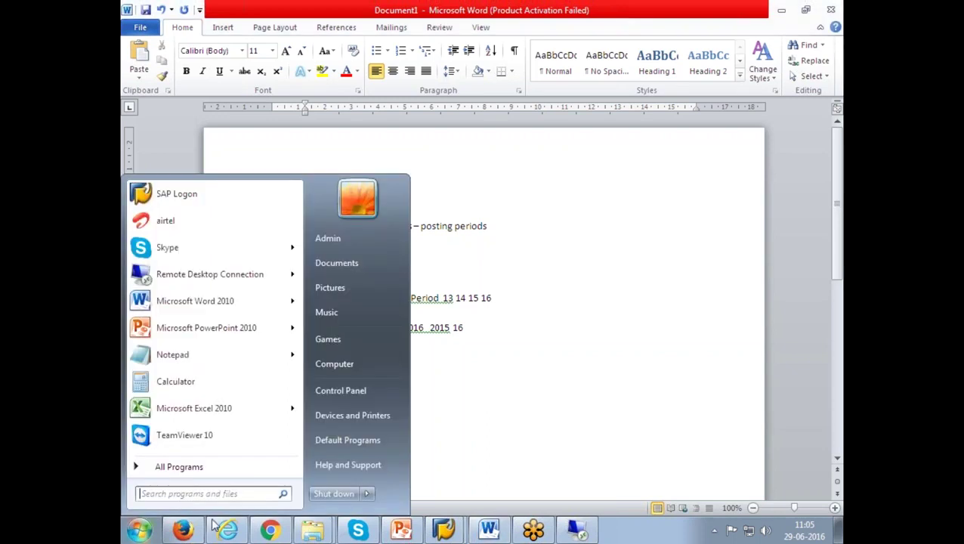
left_click(451, 441)
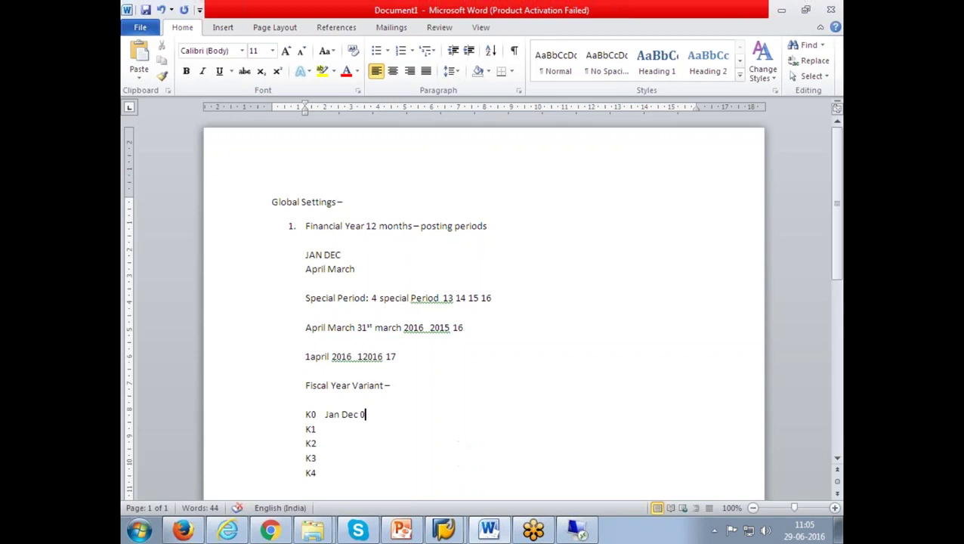
Step: Add the variants V3 and V6 on separate lines below K4, leaving a blank line between the groups
left_click(325, 457)
left_click(319, 472)
key("Return")
key("Return")
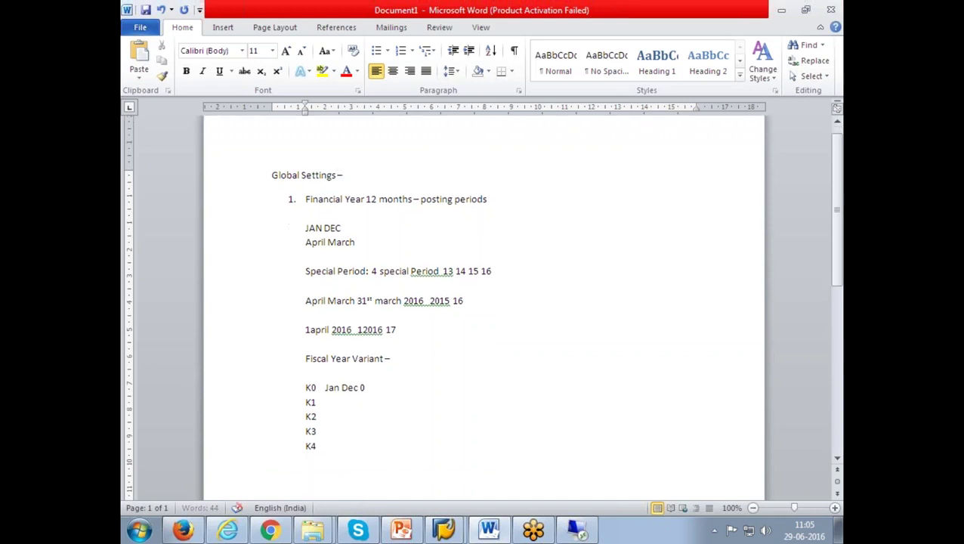
type("V3")
key("Return")
type("V6")
left_click_drag(318, 447, 310, 409)
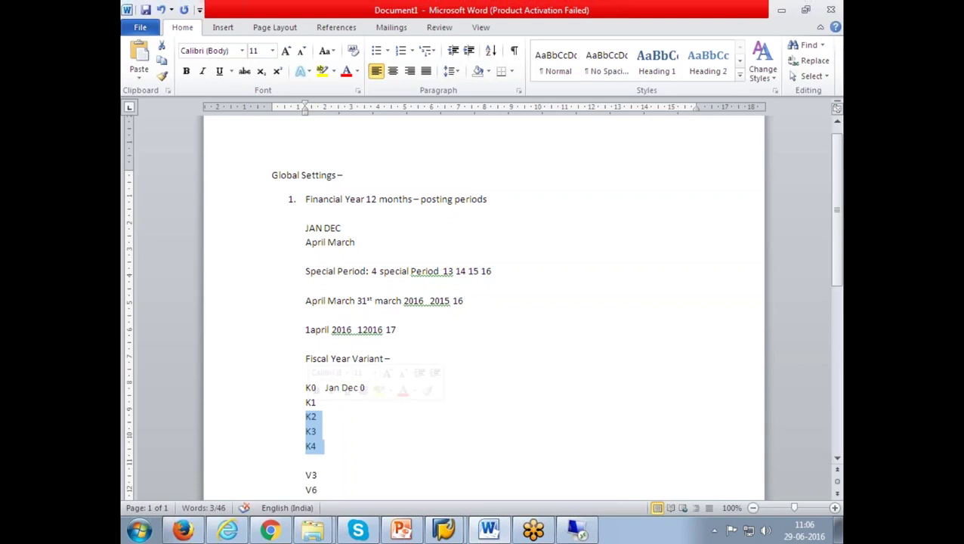
Step: Switch to the SAP company code assignment window, try to go back from it, and bring up SAP Logon 730
left_click(445, 529)
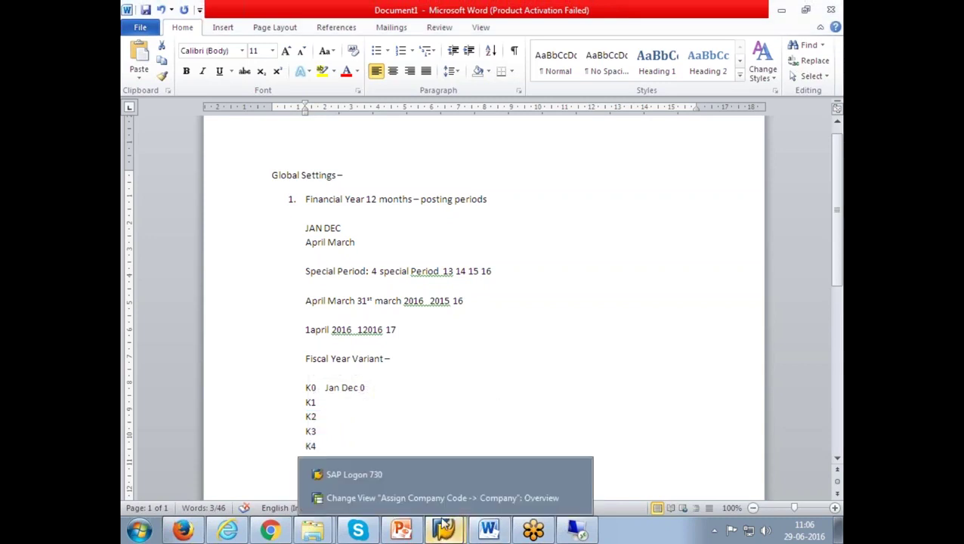
left_click(436, 498)
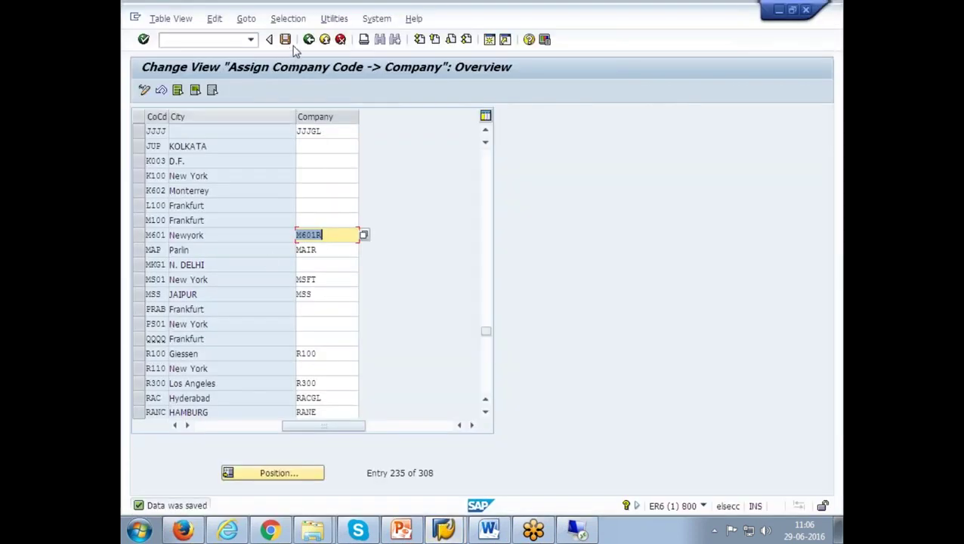
left_click(309, 40)
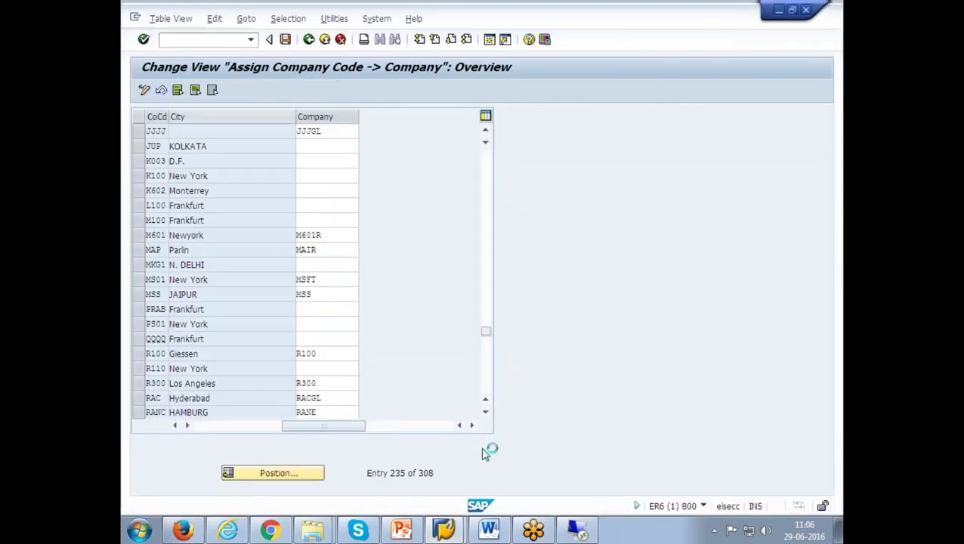
left_click(458, 532)
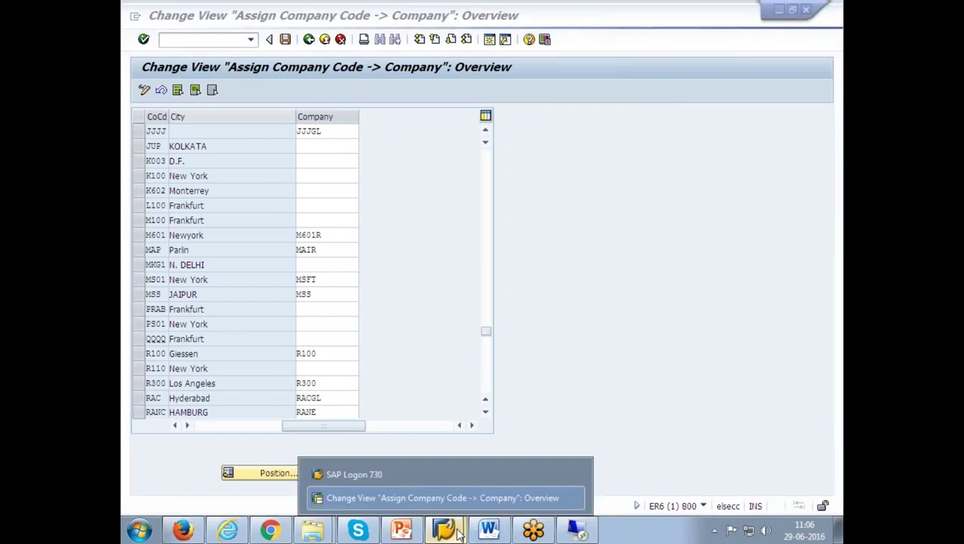
left_click(406, 497)
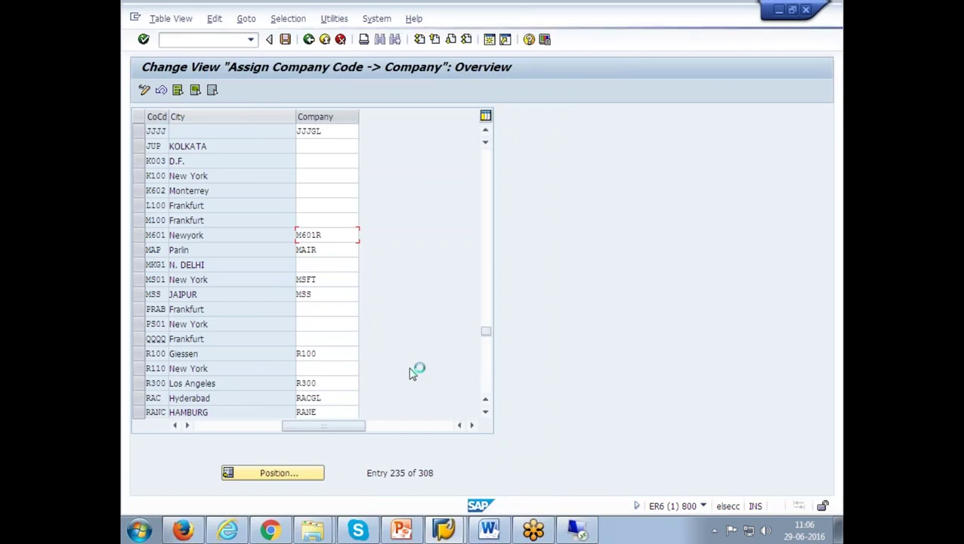
left_click(444, 530)
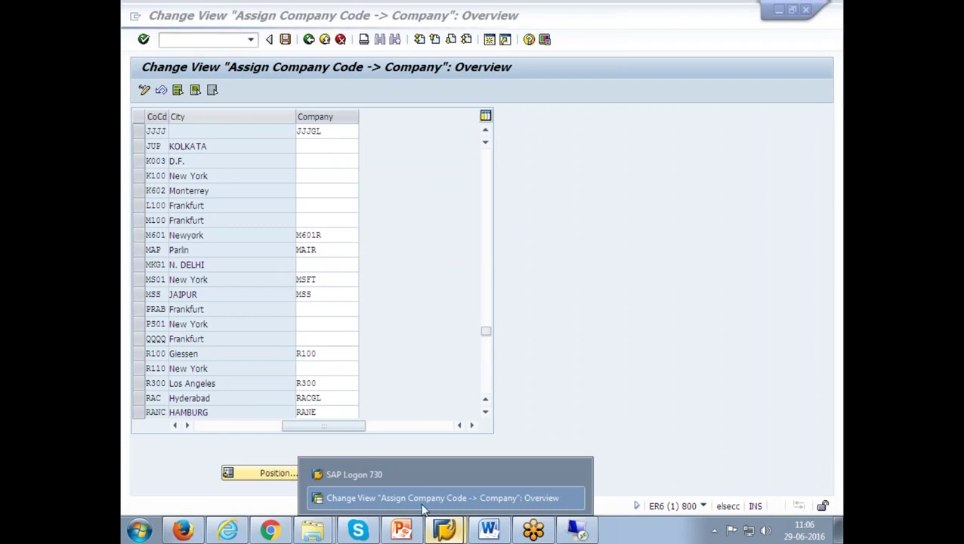
left_click(409, 476)
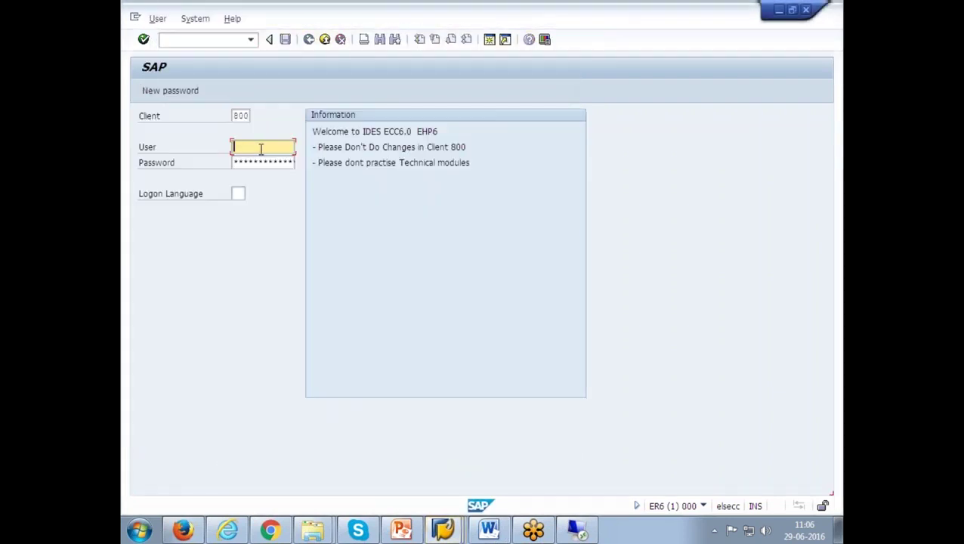
Step: Log on to client 800 with the user name and account password, continuing with this logon and ending any other logons
left_click(261, 149)
left_click(252, 157)
key("Tab")
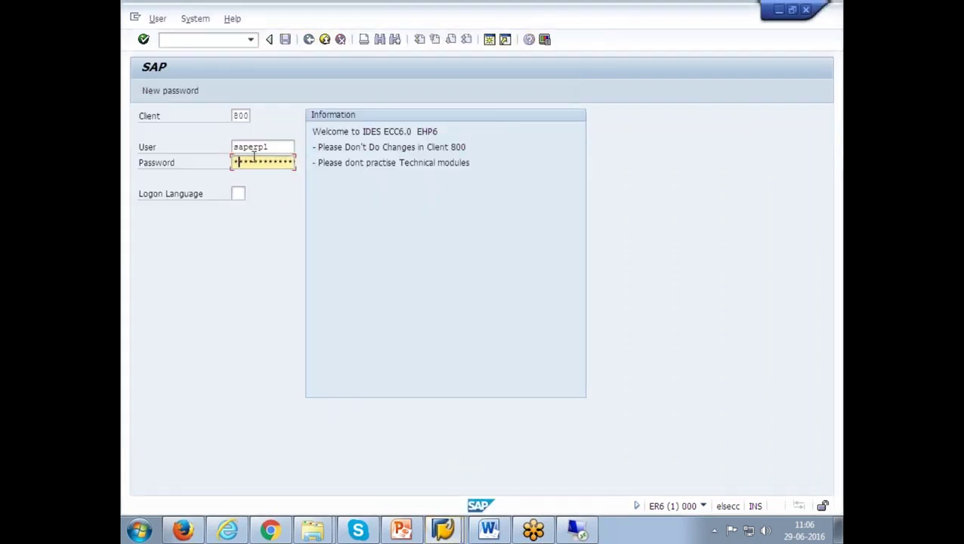
type("******")
key("Return")
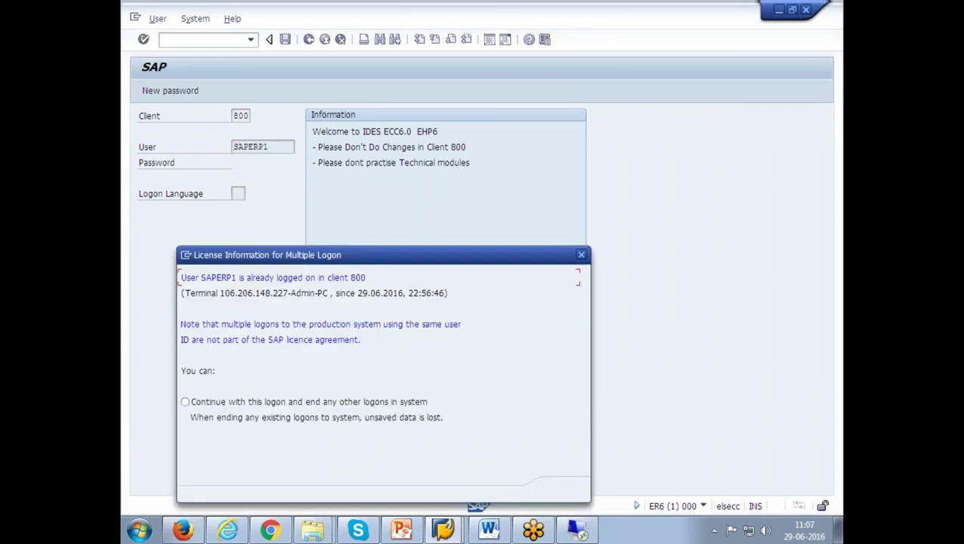
left_click(202, 401)
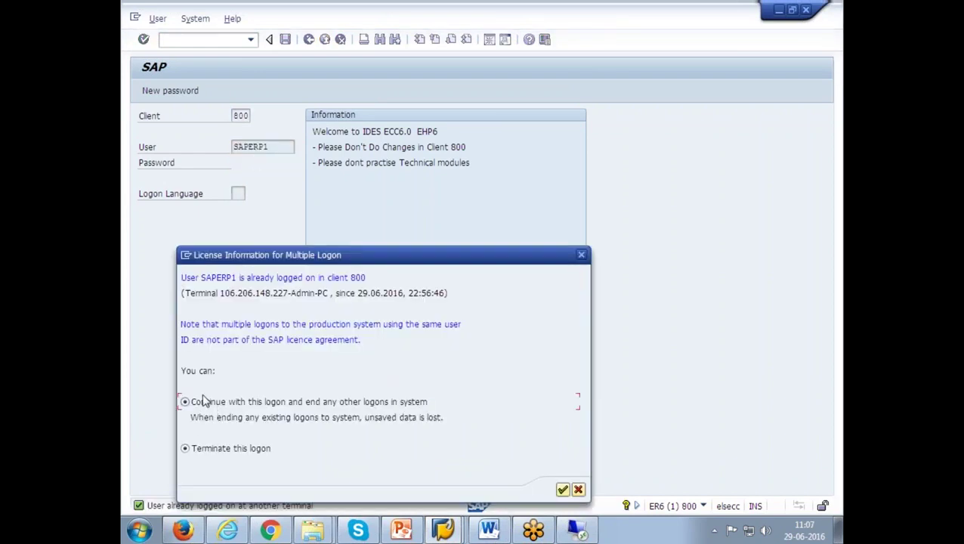
double_click(185, 401)
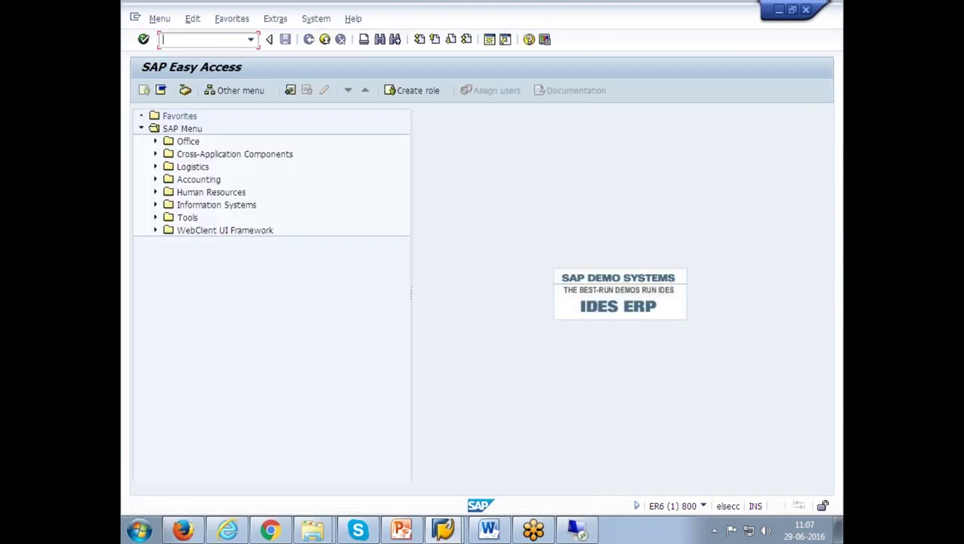
Step: Run transaction spro and open the SAP Reference IMG, declining the detailed description of the broken connection error
type("sp")
type("ro")
key("Return")
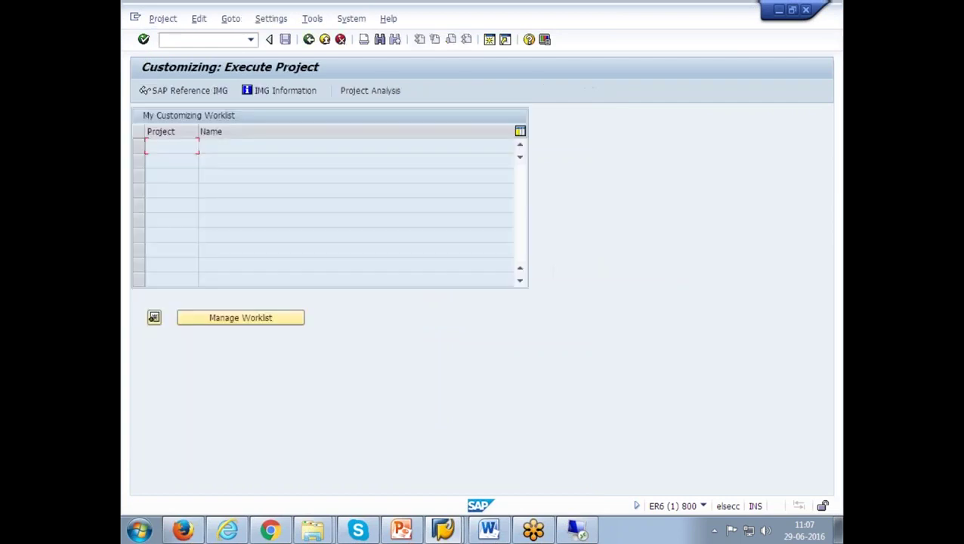
left_click(216, 92)
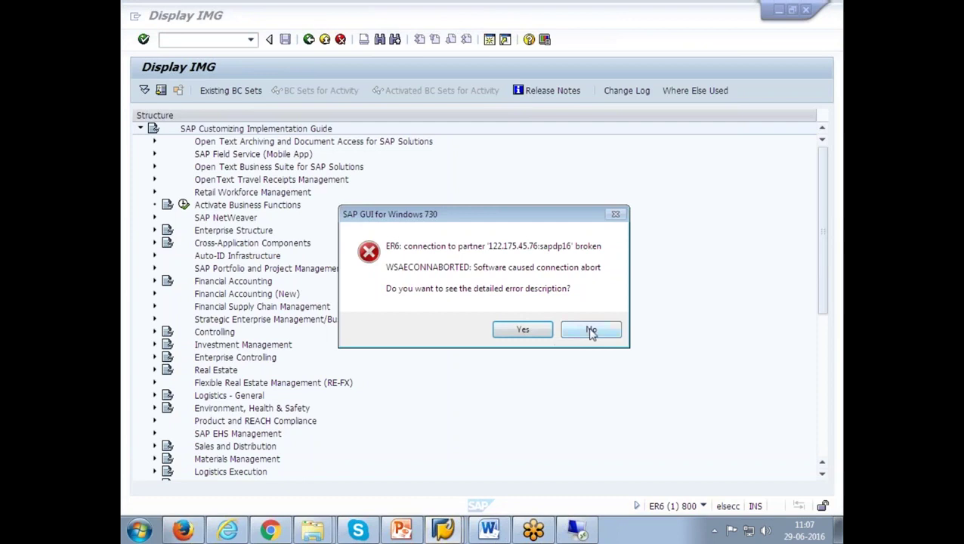
left_click(592, 331)
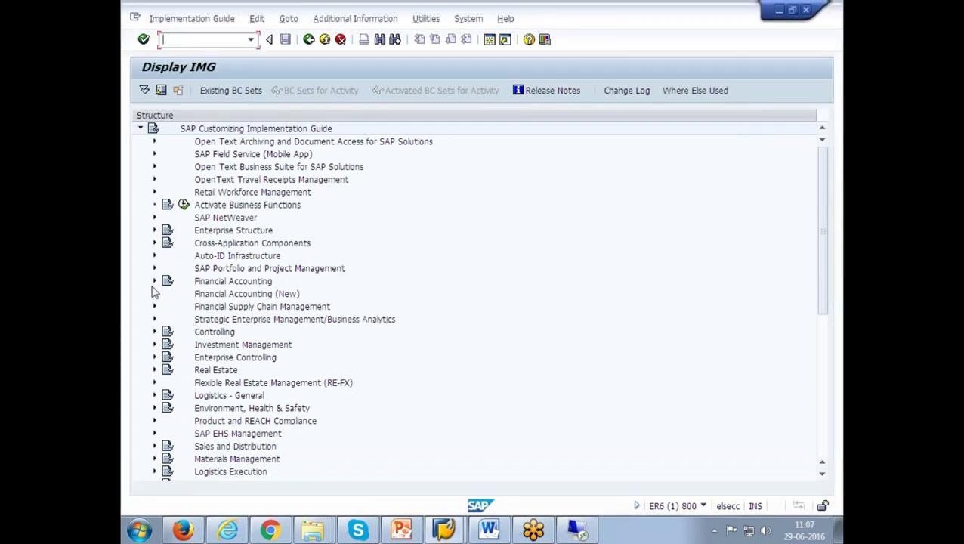
Step: Open the Maintain Fiscal Year Variant activity under Financial Accounting, Financial Accounting Global Settings, Fiscal Year
left_click(155, 281)
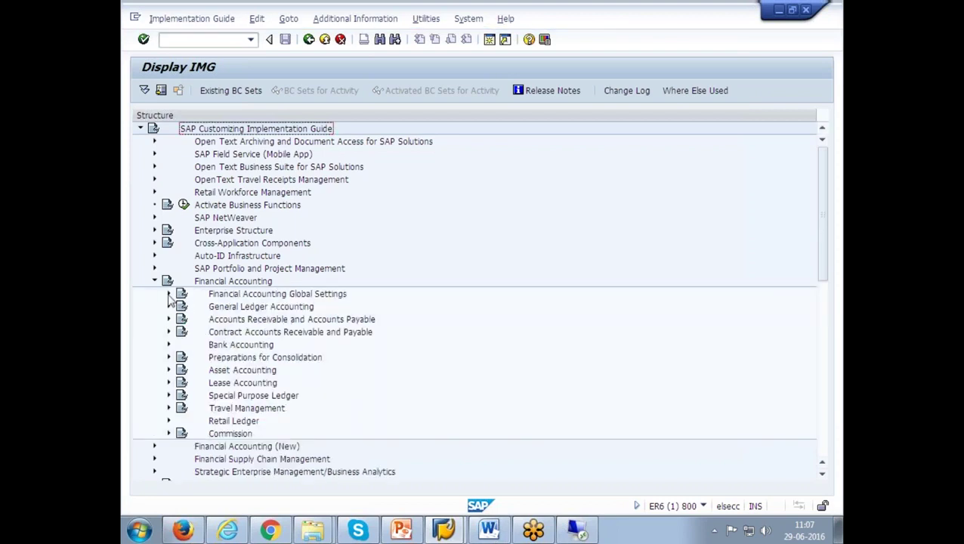
left_click(168, 294)
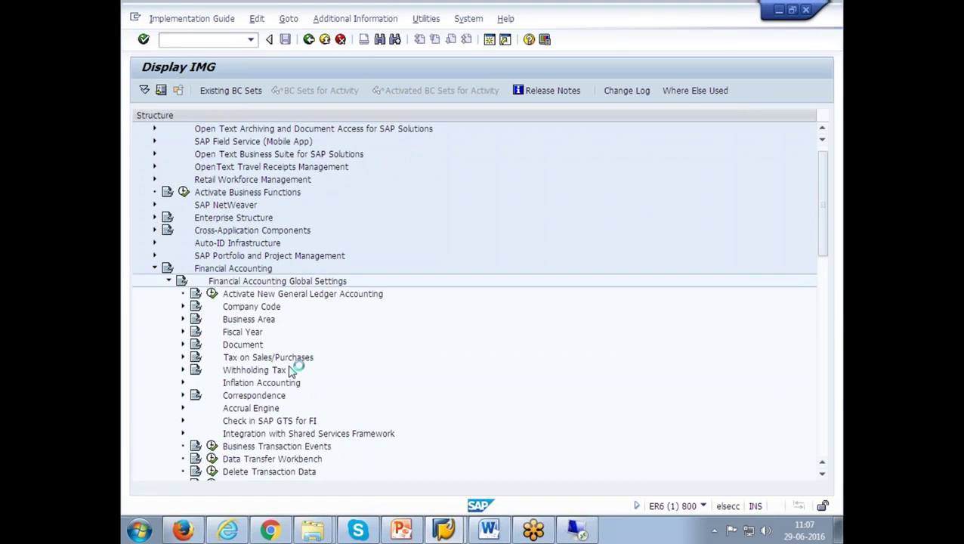
left_click(183, 333)
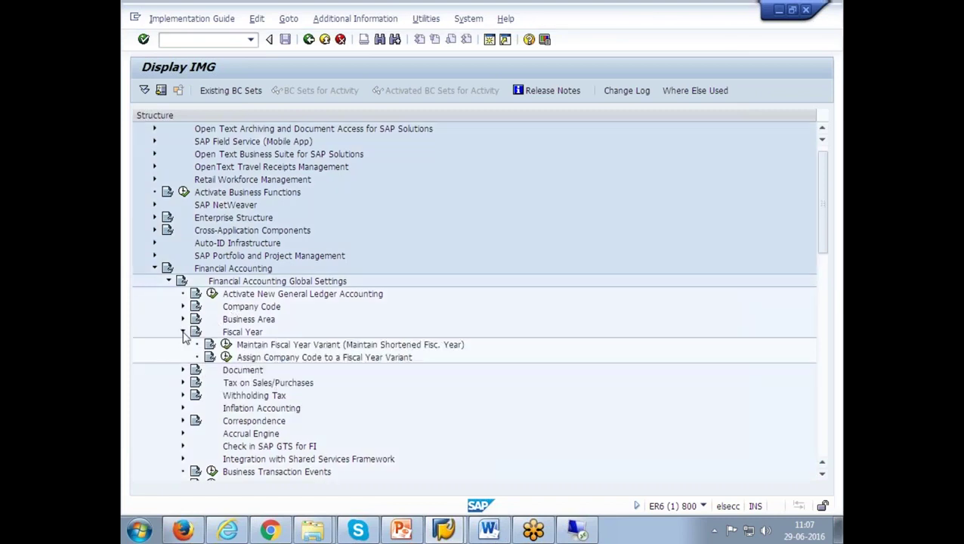
left_click(277, 346)
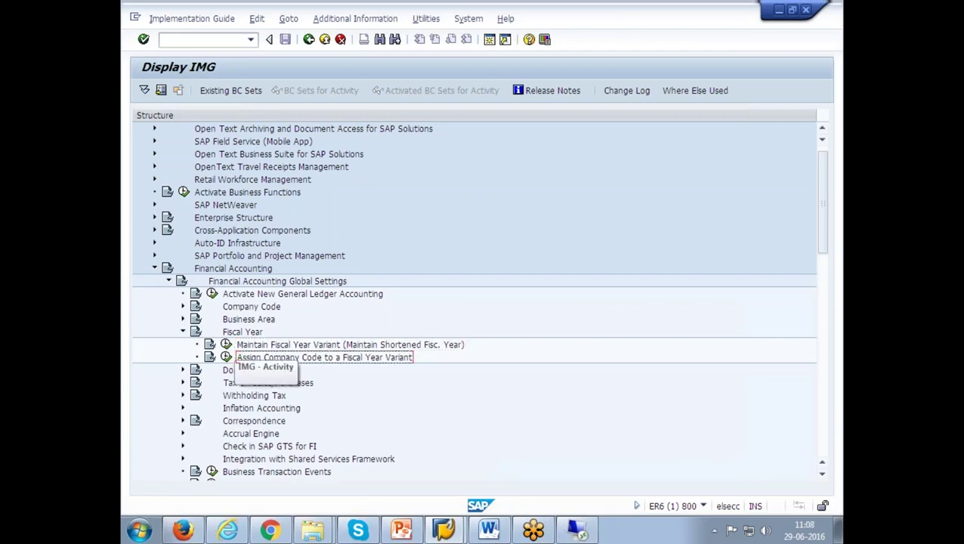
left_click(226, 344)
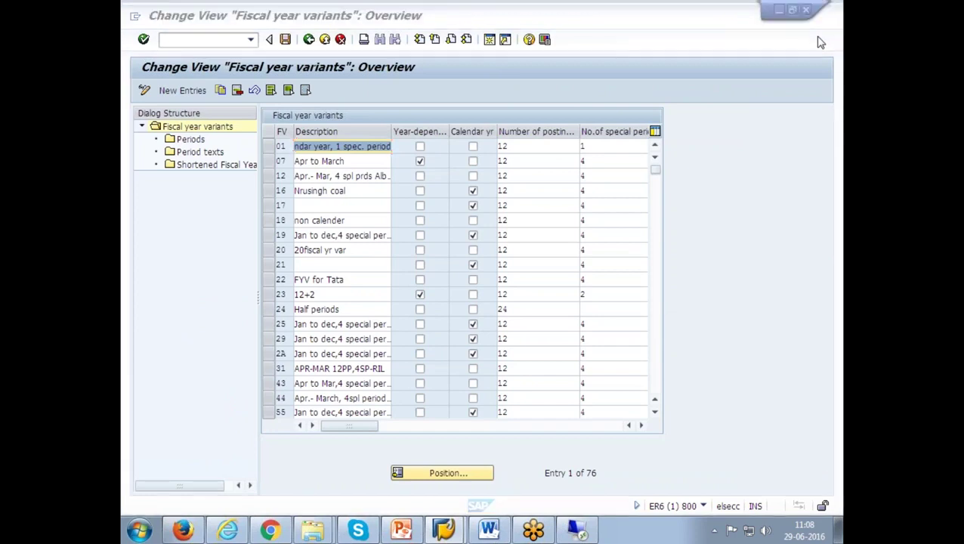
Step: Locate the K0 to K4 fiscal year variants and examine K0's calendar year flag and number of posting periods
left_click_drag(657, 170, 655, 220)
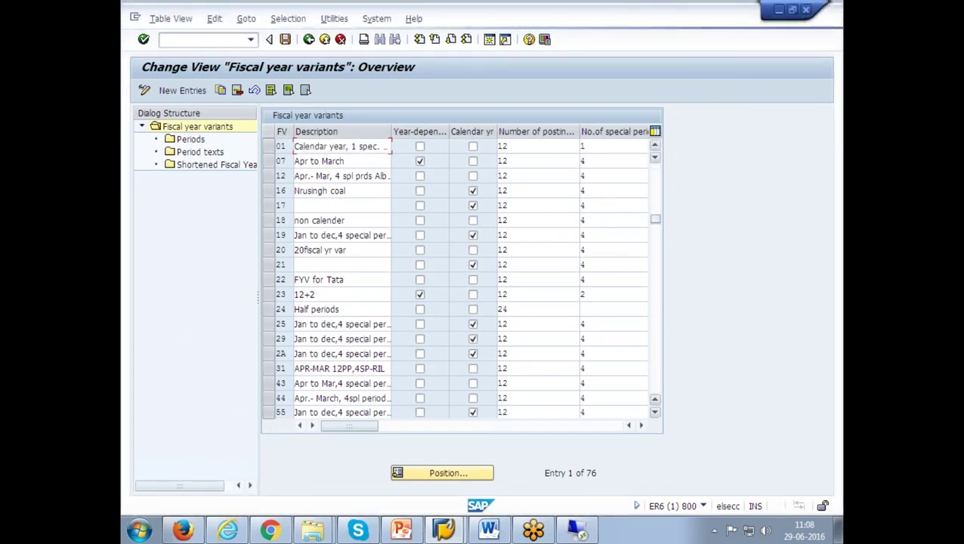
left_click(656, 267)
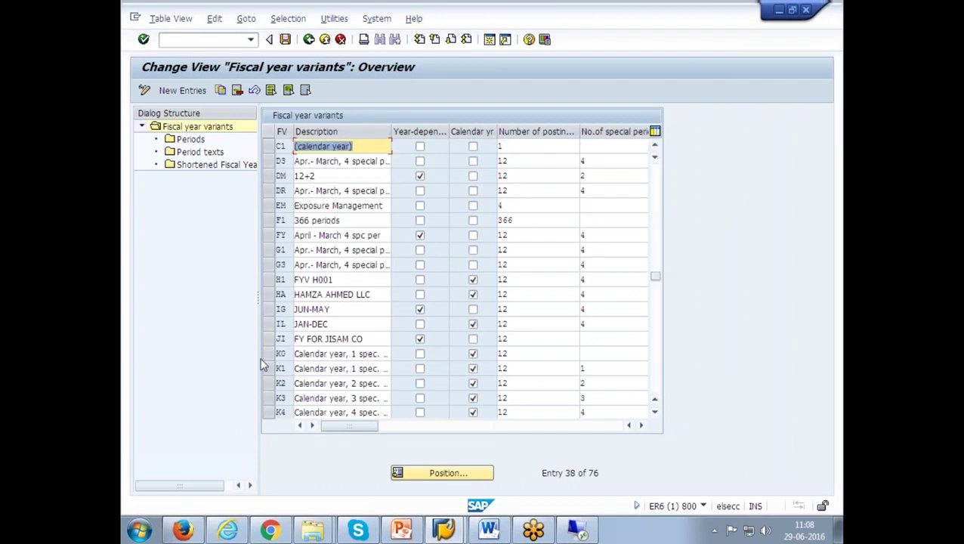
left_click_drag(268, 353, 269, 369)
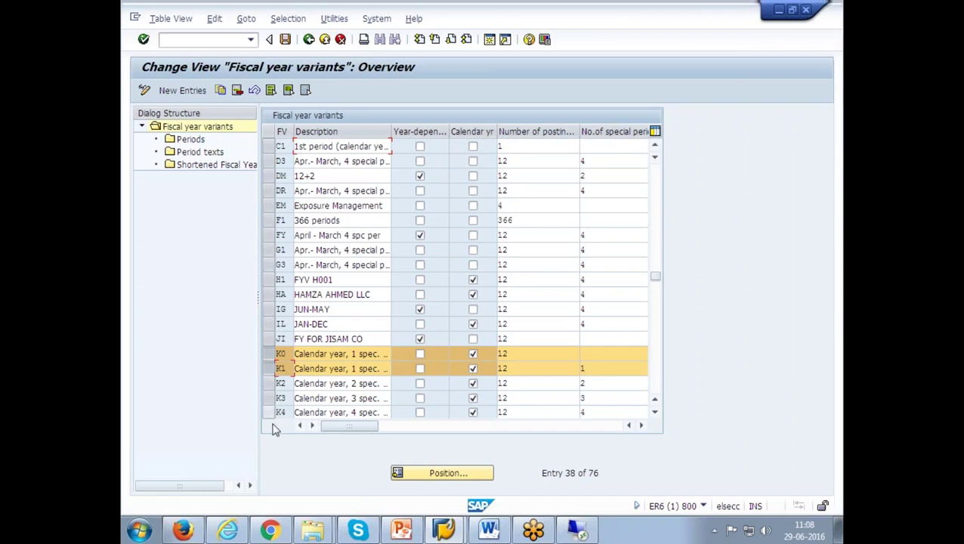
left_click(279, 353)
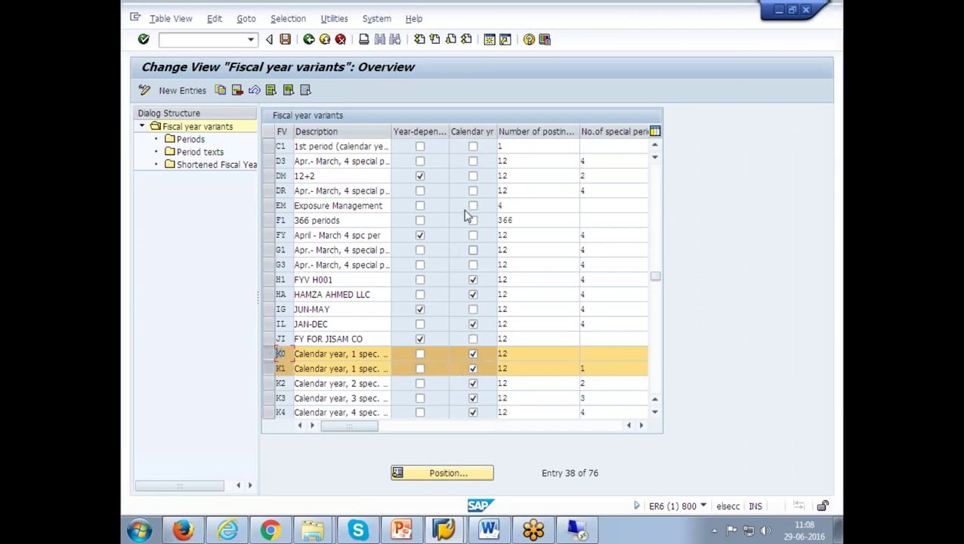
left_click(472, 131)
left_click_drag(472, 132, 472, 366)
double_click(502, 353)
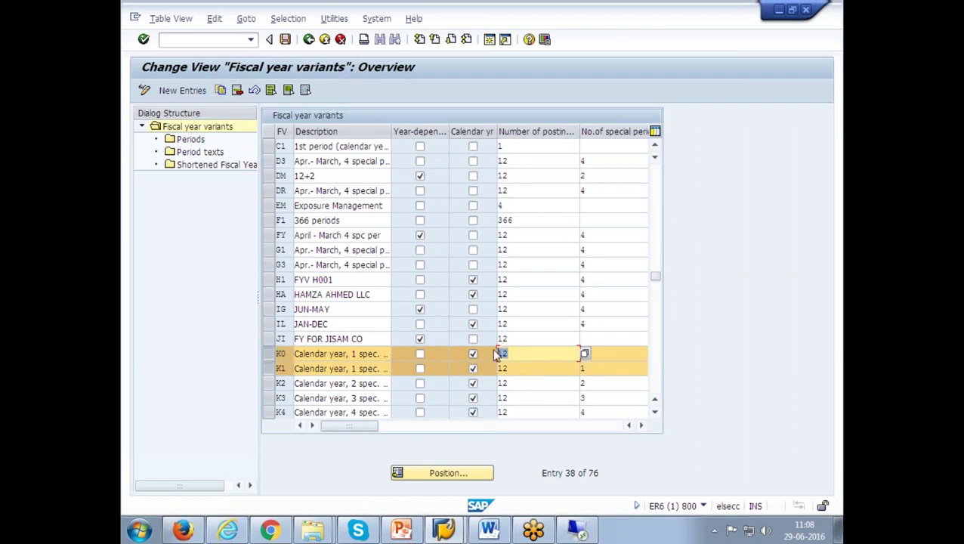
Step: Compare the number of special periods across variants K0 to K4, and clear the K0 and K1 row selection
left_click(615, 354)
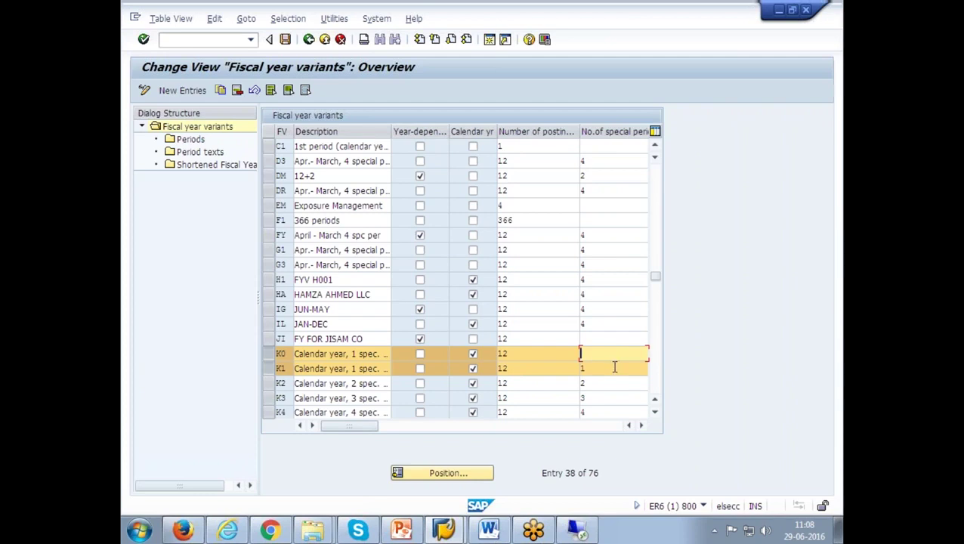
left_click(614, 367)
left_click(611, 384)
left_click(606, 399)
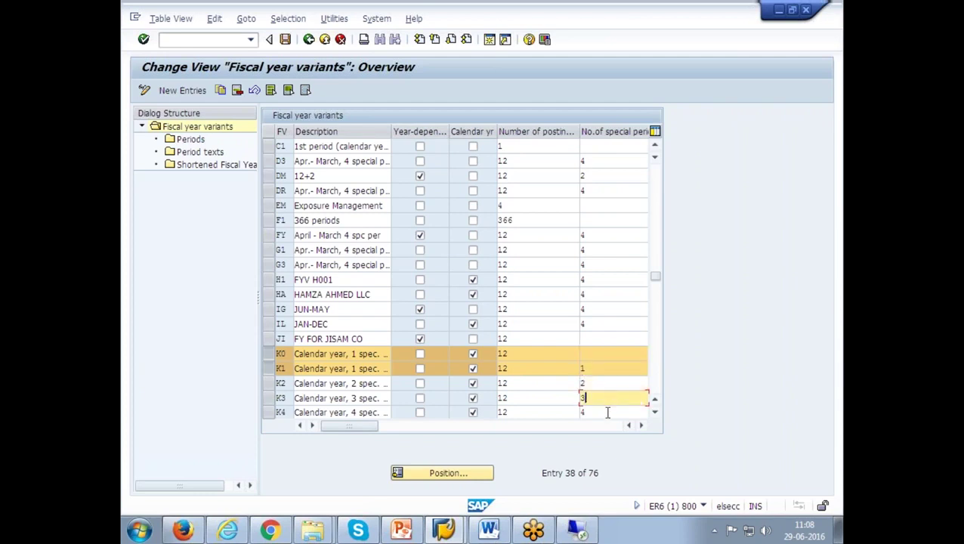
left_click(607, 412)
left_click(269, 368)
left_click(269, 355)
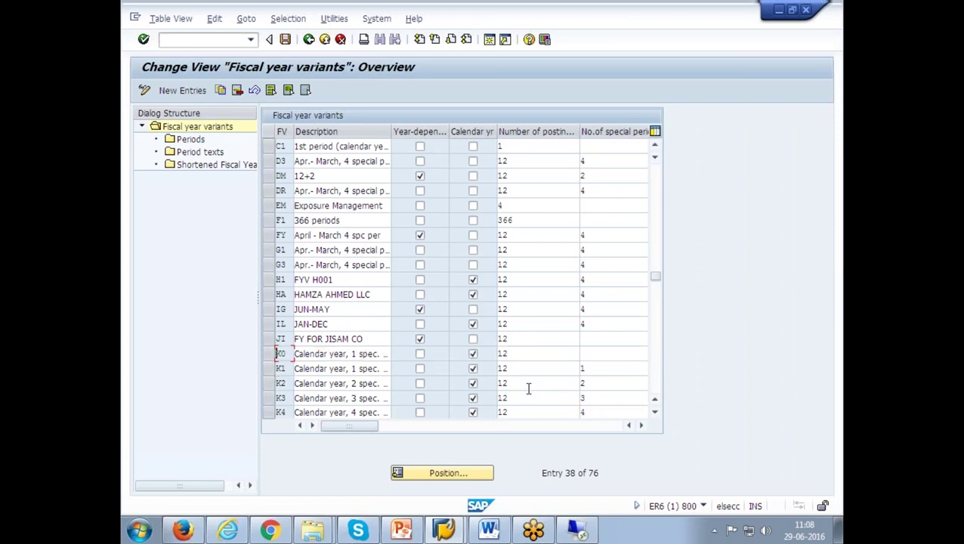
Step: Check variant K1's number of posting periods and special periods against the K2 and K3 entries
left_click(509, 367)
left_click(606, 398)
left_click(585, 381)
left_click(579, 369)
key("shift+Tab")
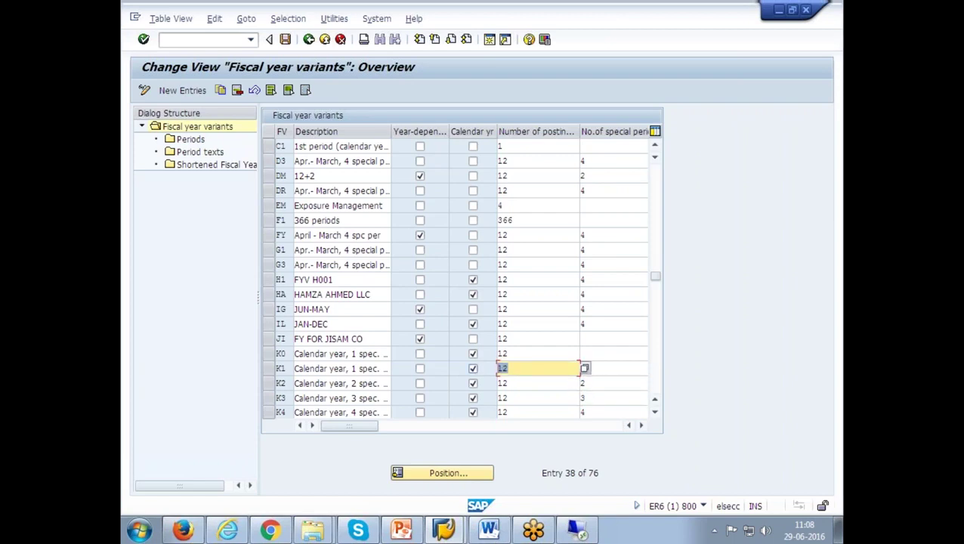
left_click(611, 368)
type("1")
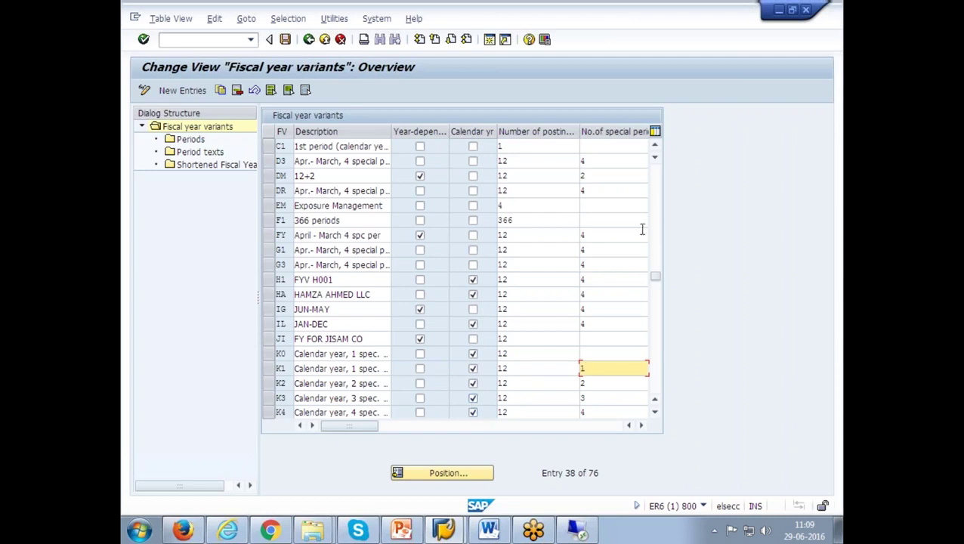
Step: Locate variant V3 in the fiscal year variants and examine its description, calendar year flag, posting periods and special periods
left_click_drag(656, 281, 655, 331)
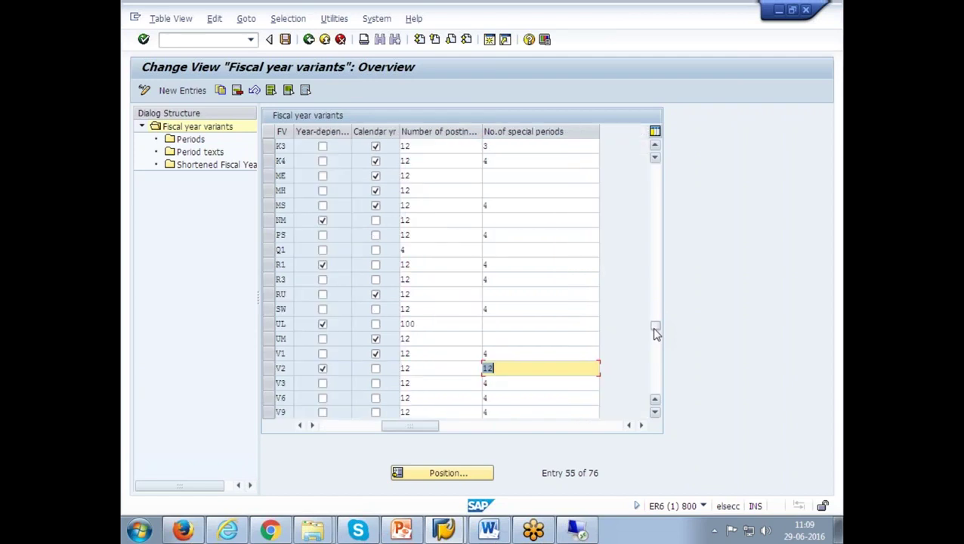
left_click_drag(415, 429, 369, 431)
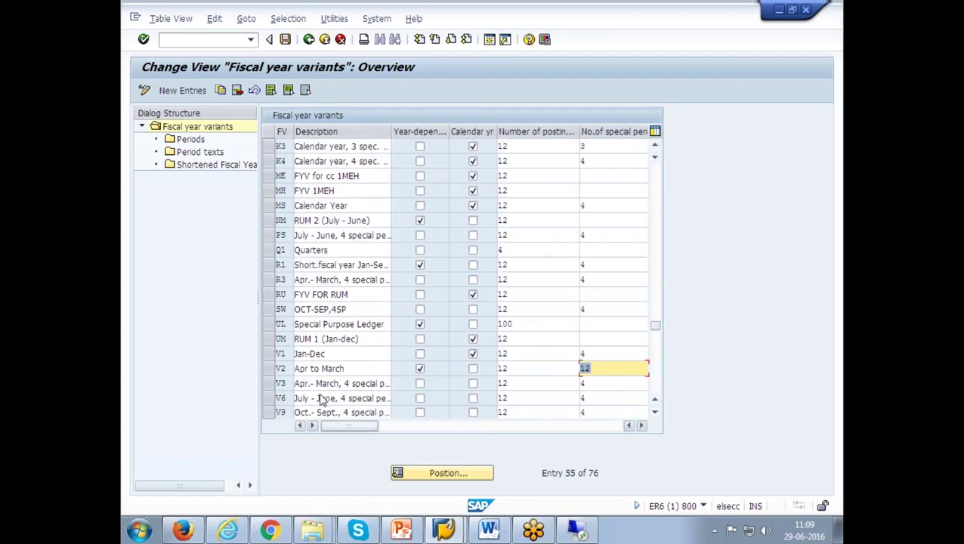
left_click(300, 383)
left_click_drag(300, 383, 389, 370)
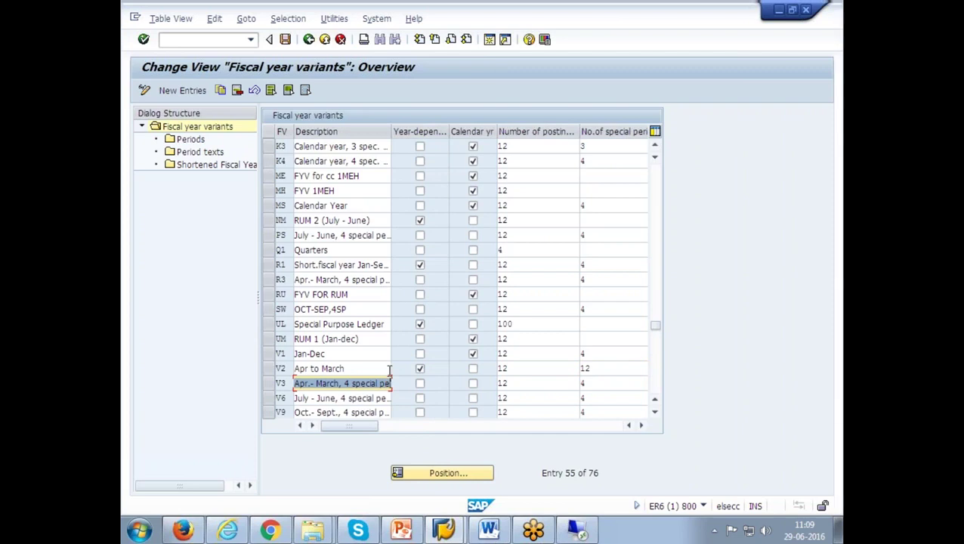
key("Tab")
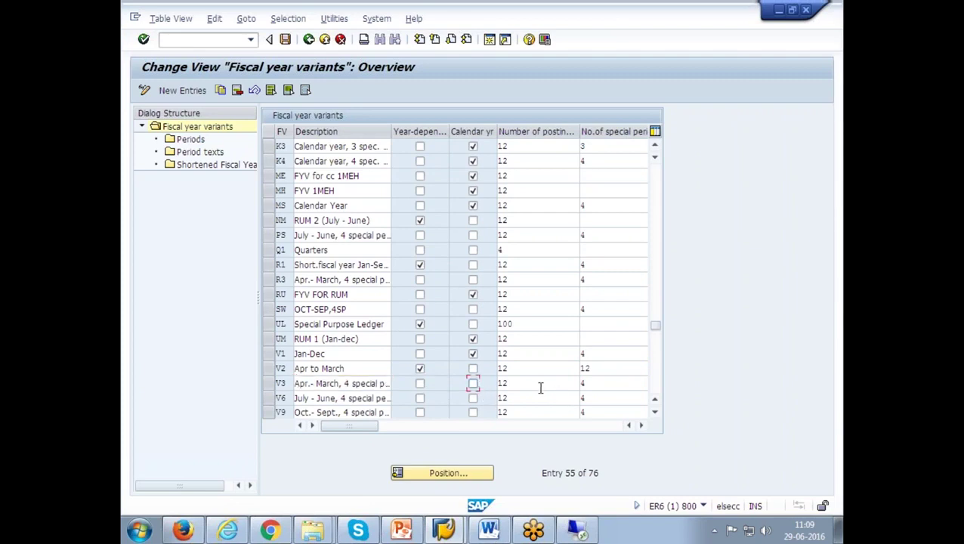
key("Tab")
key("Tab")
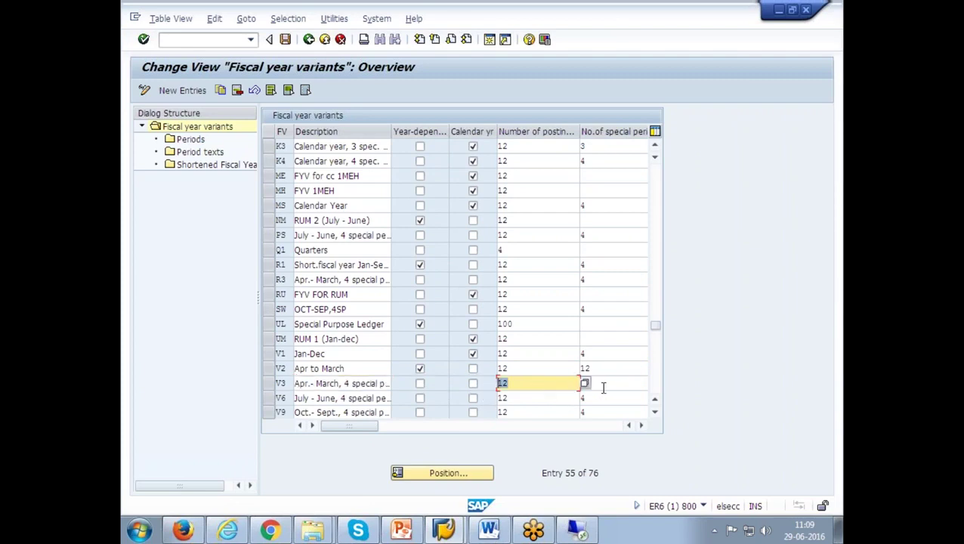
key("Tab")
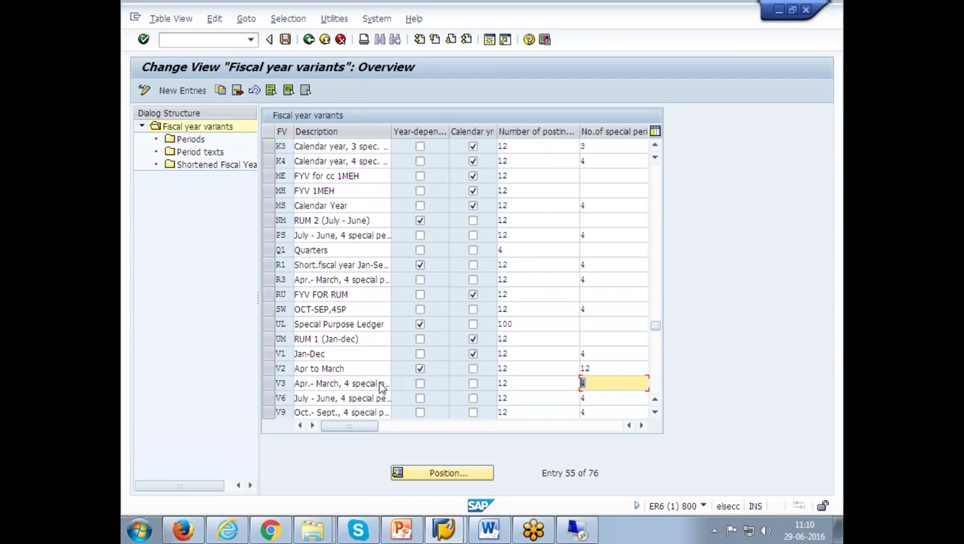
Step: Select the April to March variant V3 and open its Periods view
left_click_drag(305, 383, 417, 383)
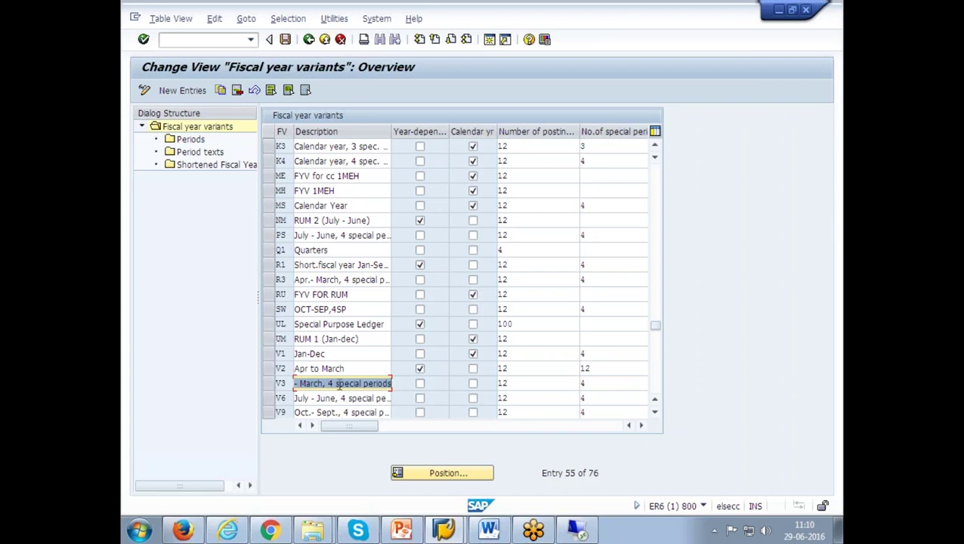
left_click(268, 383)
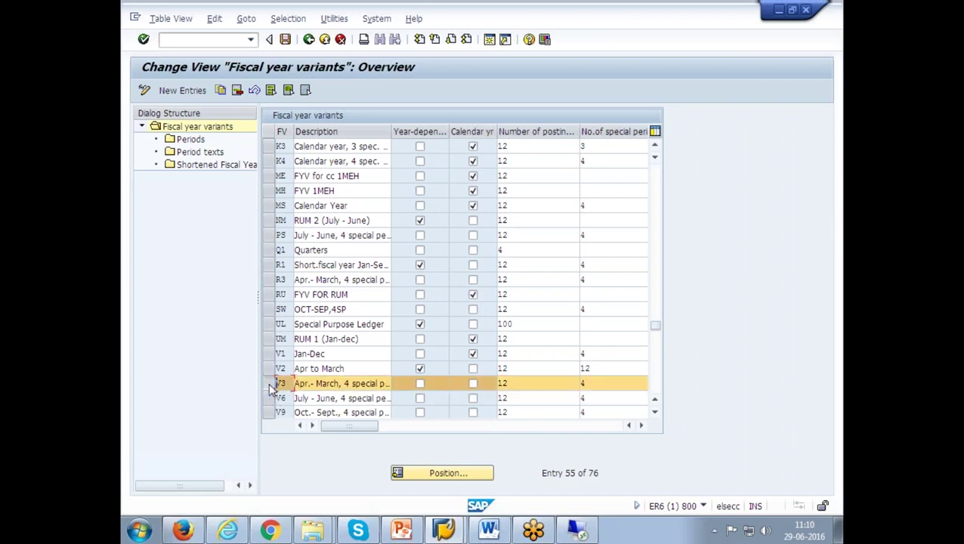
double_click(189, 139)
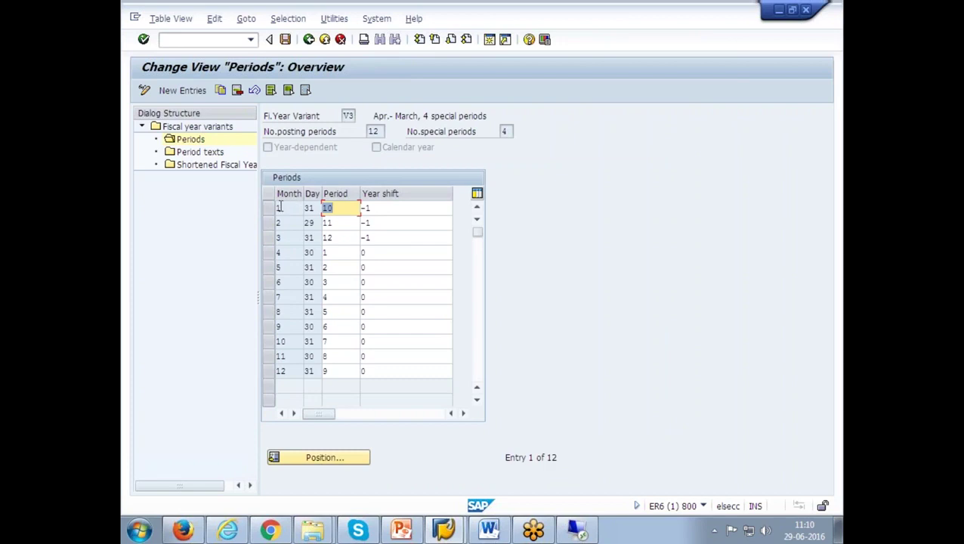
Step: Check the calendar months and their end days in V3's period list, focusing on months 1 to 3
left_click(285, 370)
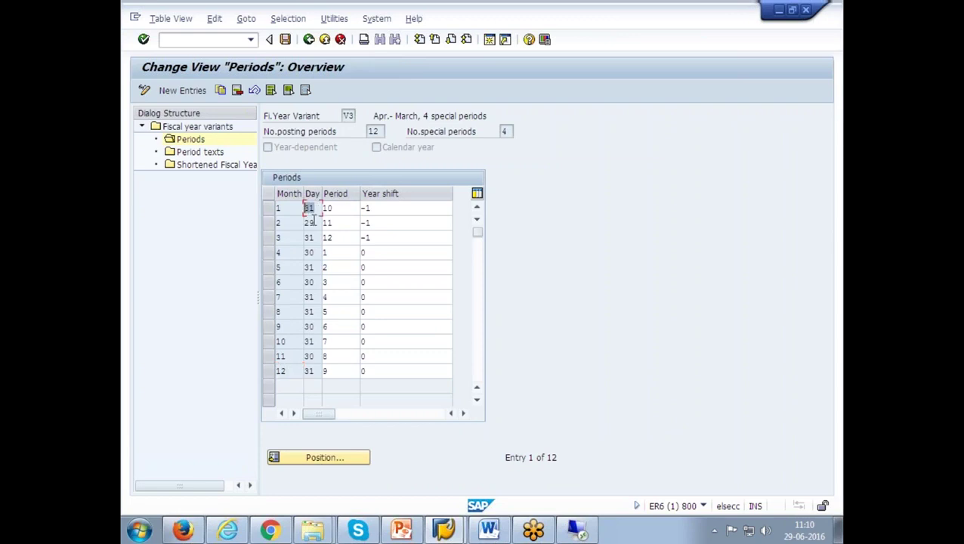
left_click(307, 223)
double_click(308, 238)
left_click(279, 208)
left_click(309, 208)
Step: Examine the posting period numbers assigned in V3 to months 1 to 5 and month 12, rechecking months 1 to 3
double_click(336, 207)
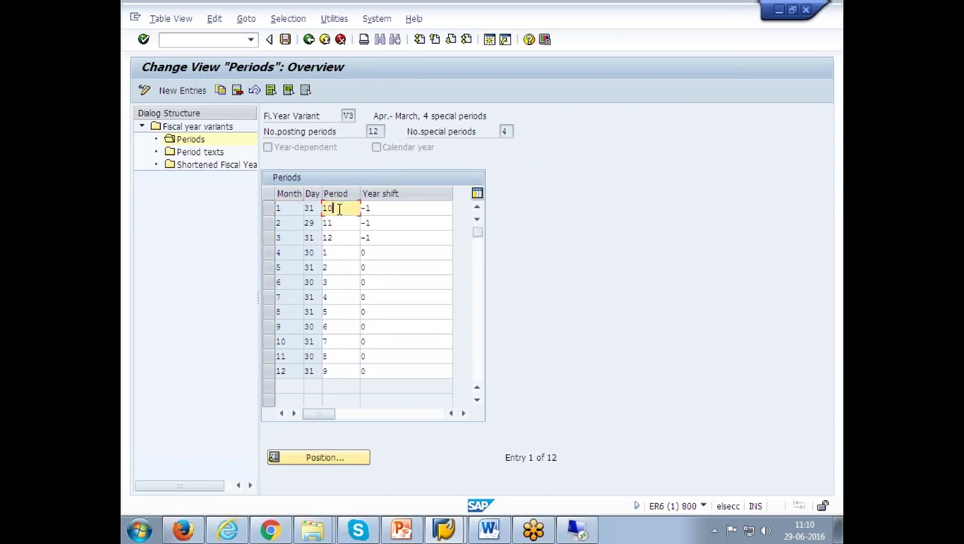
left_click(338, 222)
double_click(337, 237)
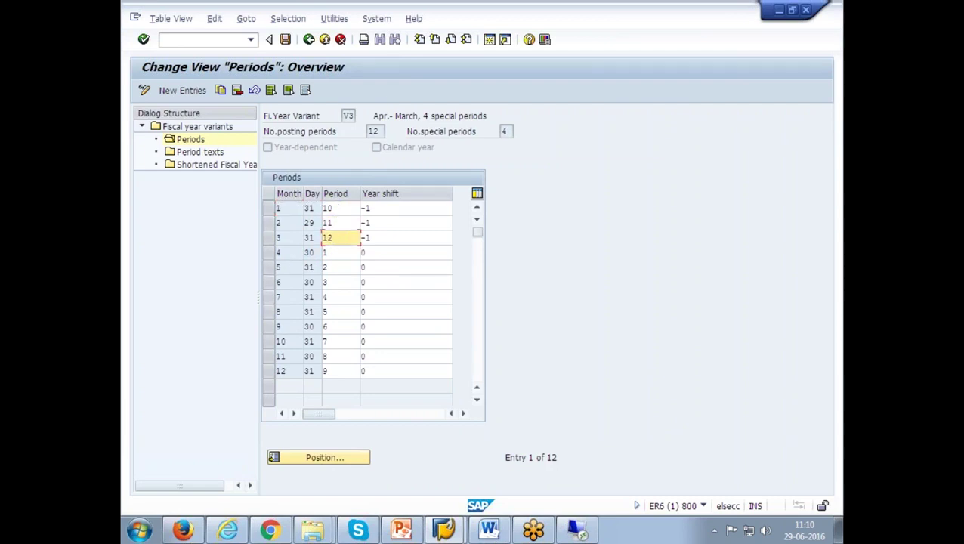
left_click(336, 255)
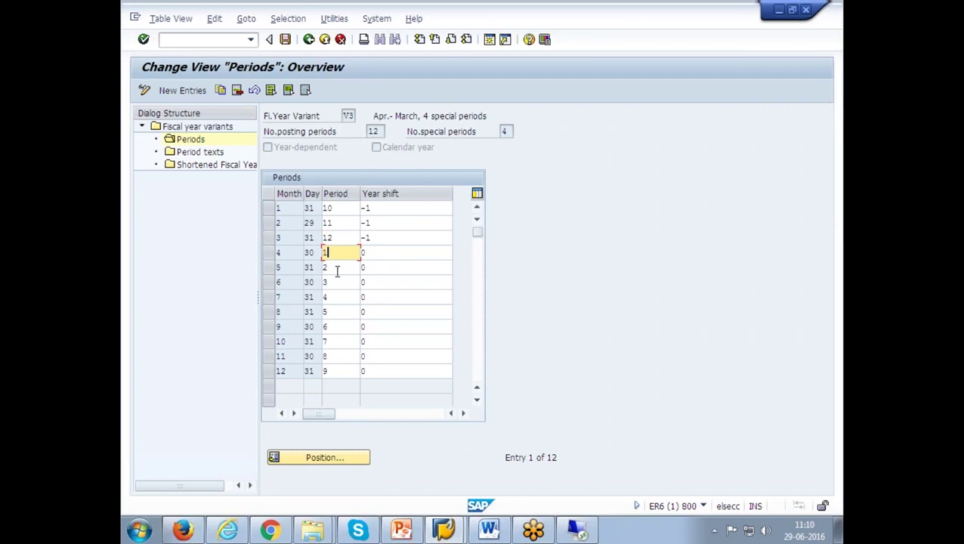
left_click(335, 270)
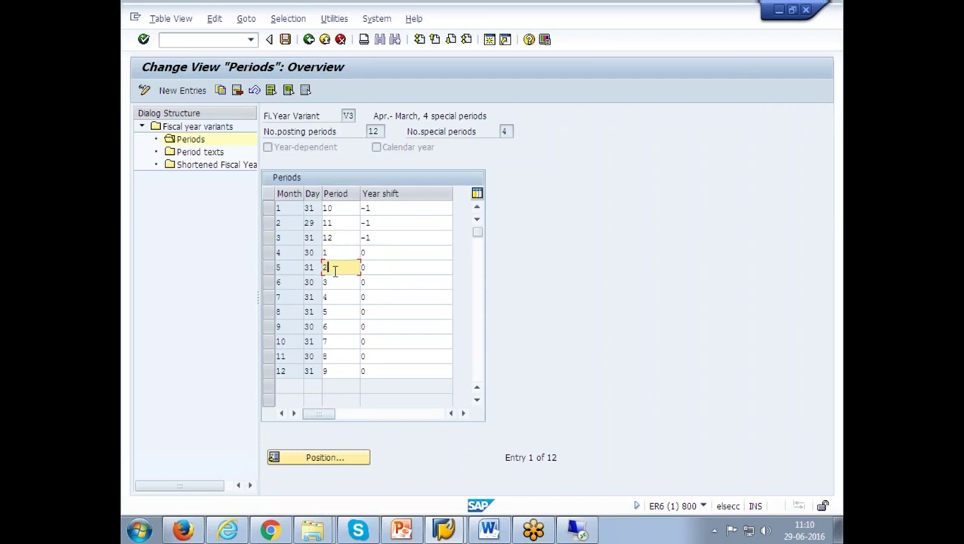
left_click(338, 370)
left_click(339, 209)
left_click(338, 223)
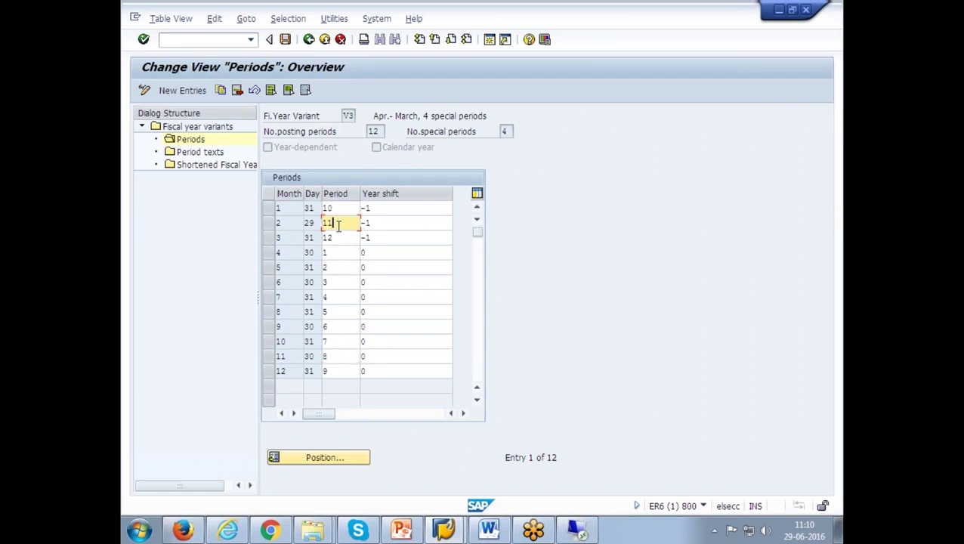
left_click(338, 237)
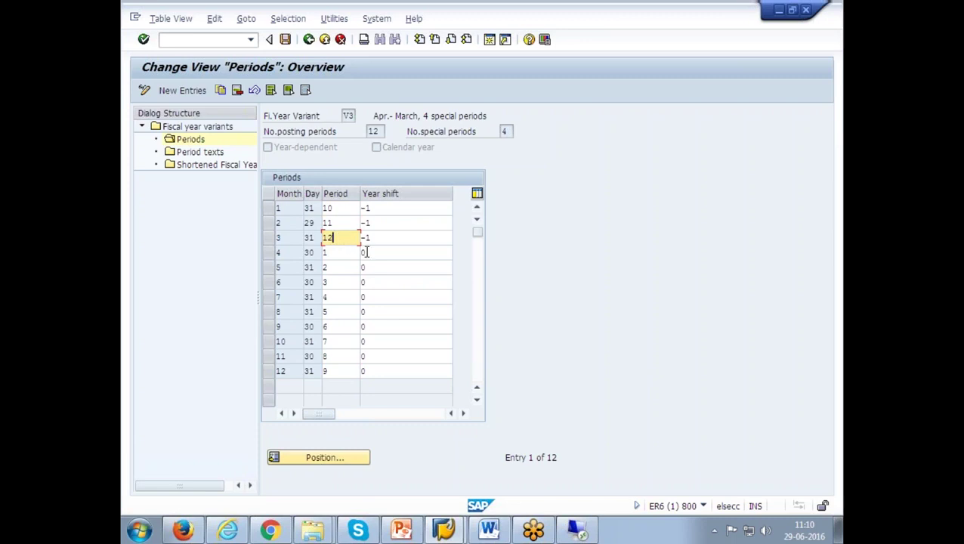
Step: Compare V3's year shift values for months 4 and 12 with the value for month 1
left_click(366, 253)
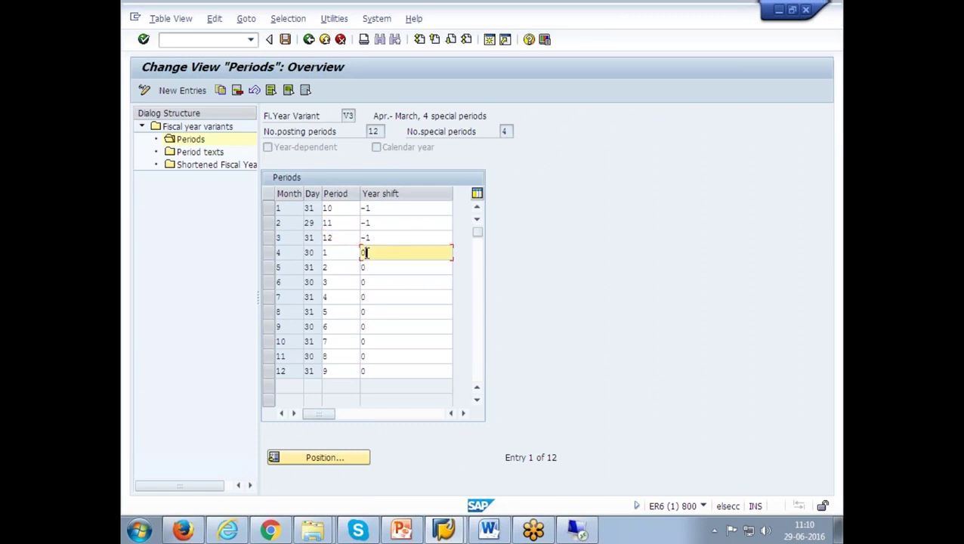
left_click(381, 371)
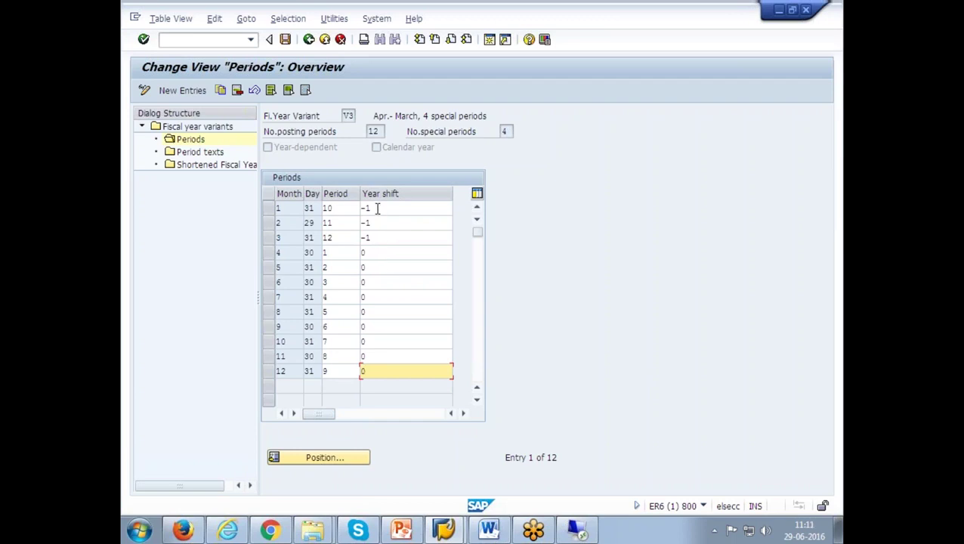
left_click_drag(377, 208, 352, 210)
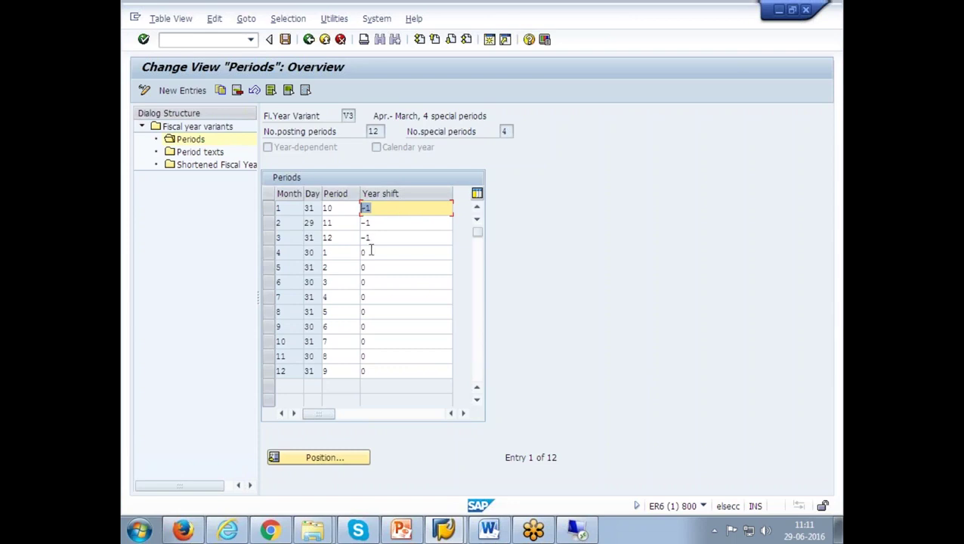
Step: Return to the fiscal year variants overview and open the Periods view for the July to June variant V6
left_click(309, 41)
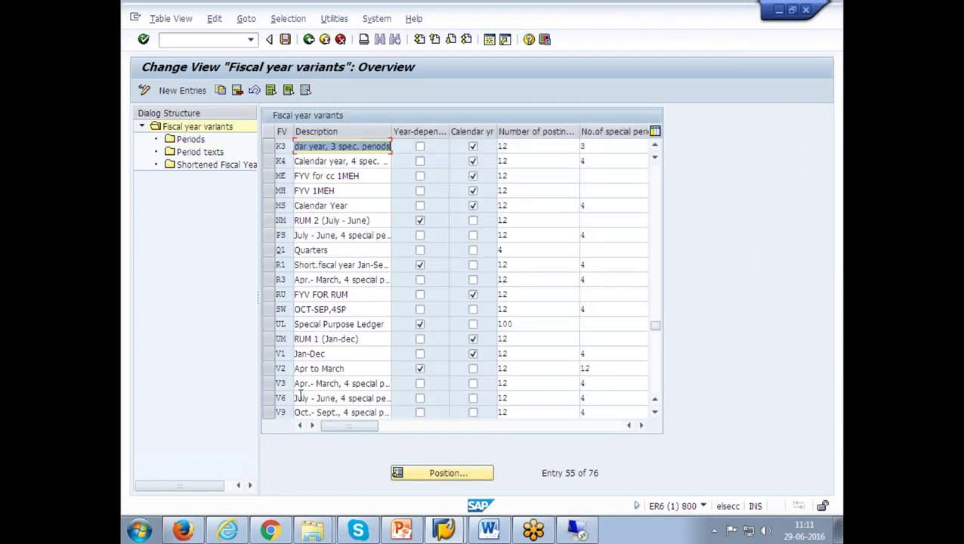
left_click(269, 398)
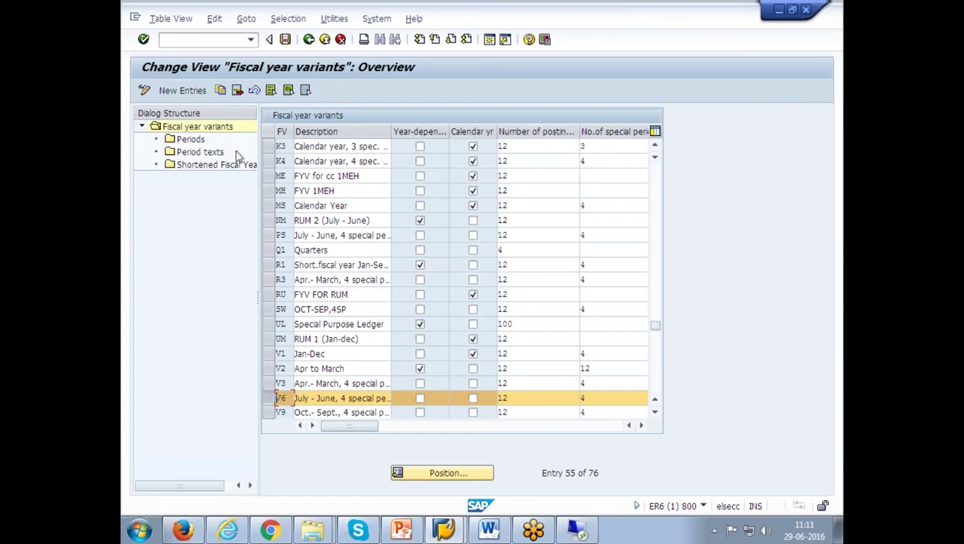
left_click(198, 143)
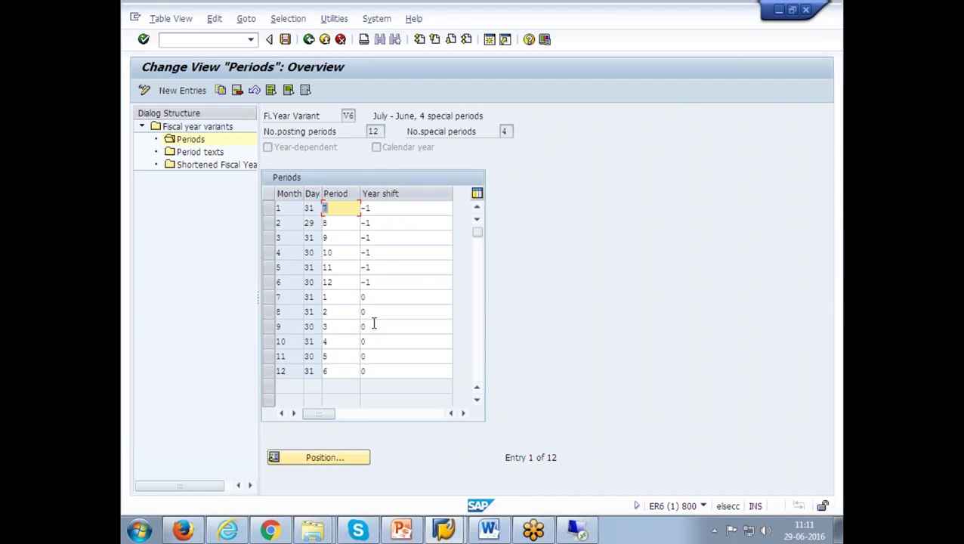
Step: Review V6's description and the day, period and year shift assigned to month 7
left_click(343, 296)
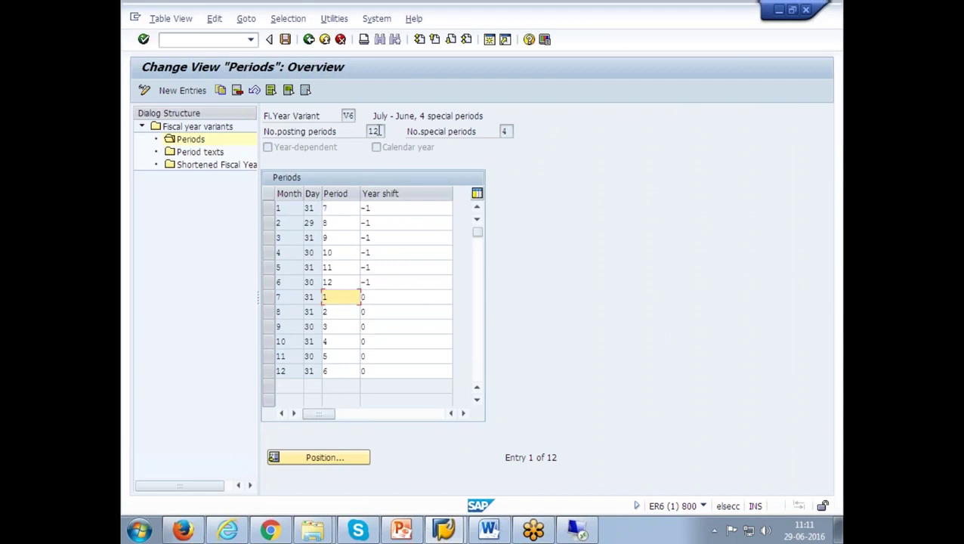
left_click_drag(370, 115, 483, 77)
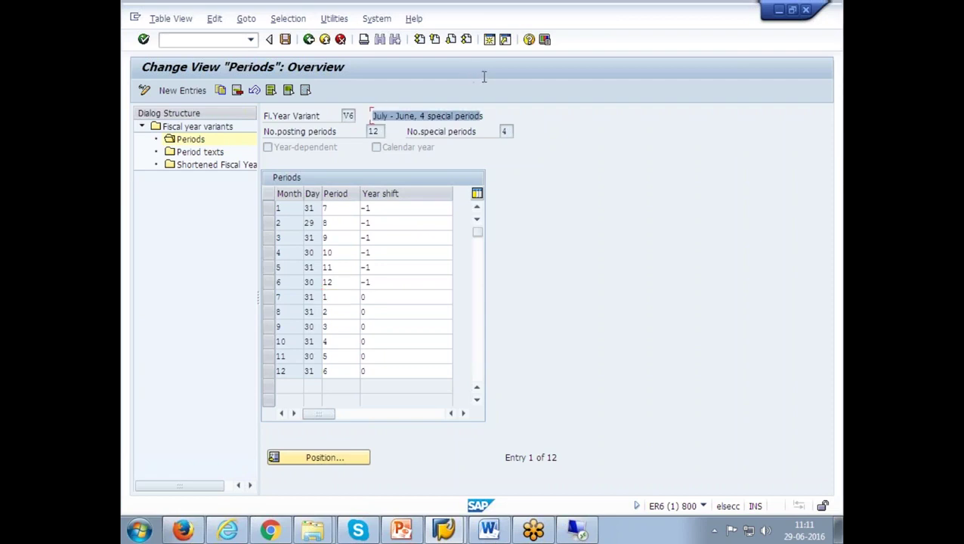
left_click(293, 297)
left_click(333, 302)
left_click(311, 300)
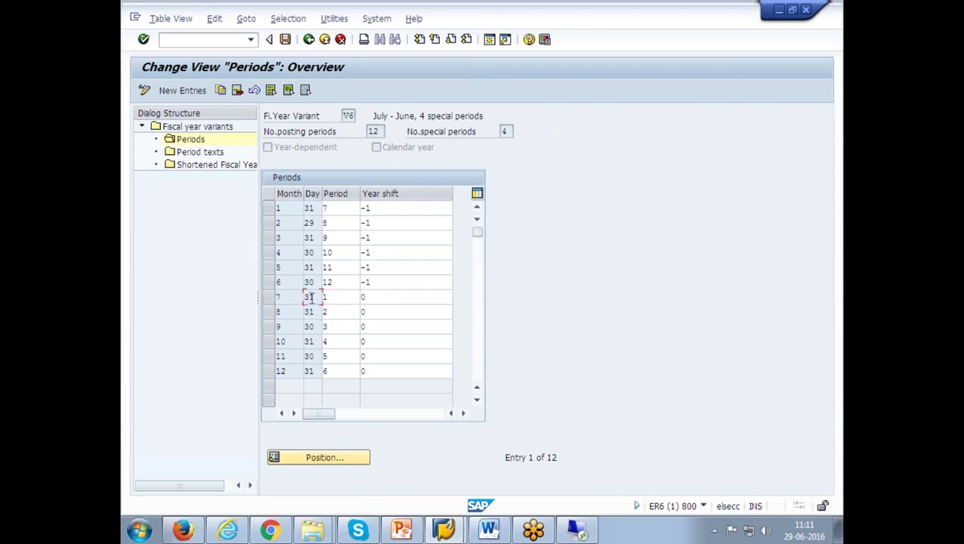
left_click(368, 301)
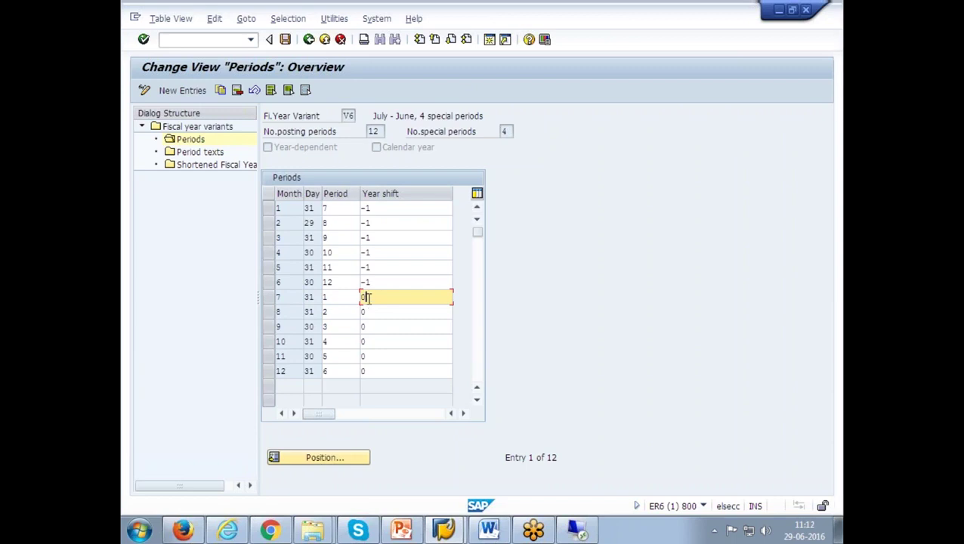
Step: Compare V6's period numbers for months 12 and 1 and its year shifts for months 12, 1 and 6
left_click(374, 374)
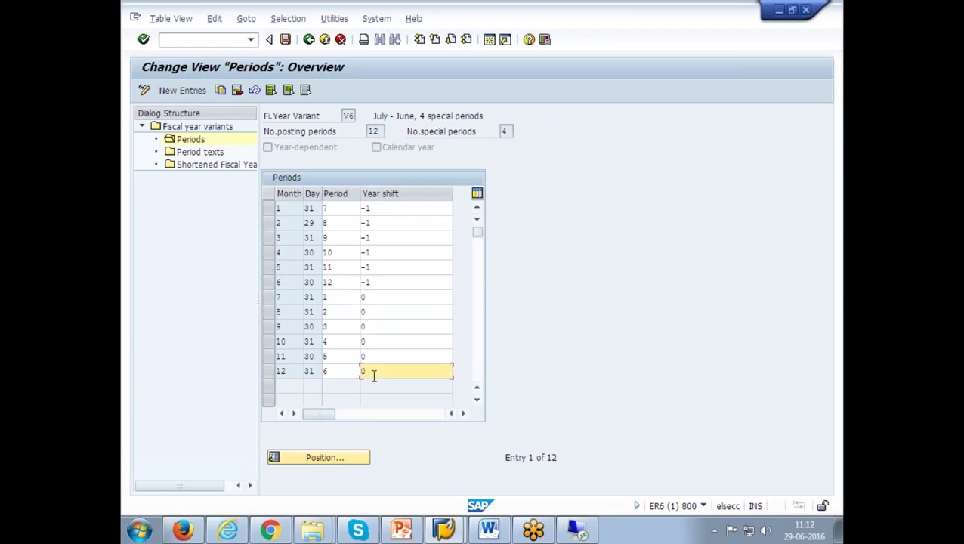
left_click(335, 372)
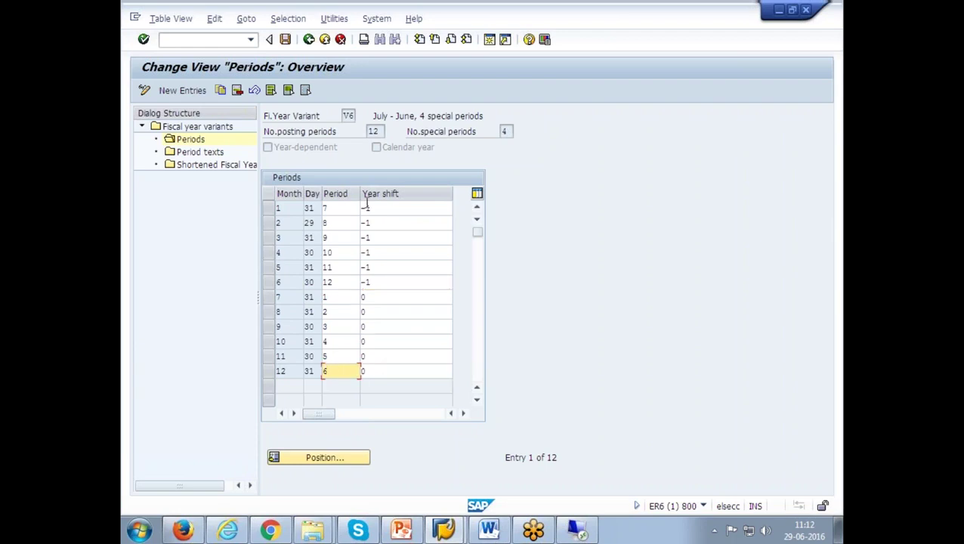
left_click(331, 208)
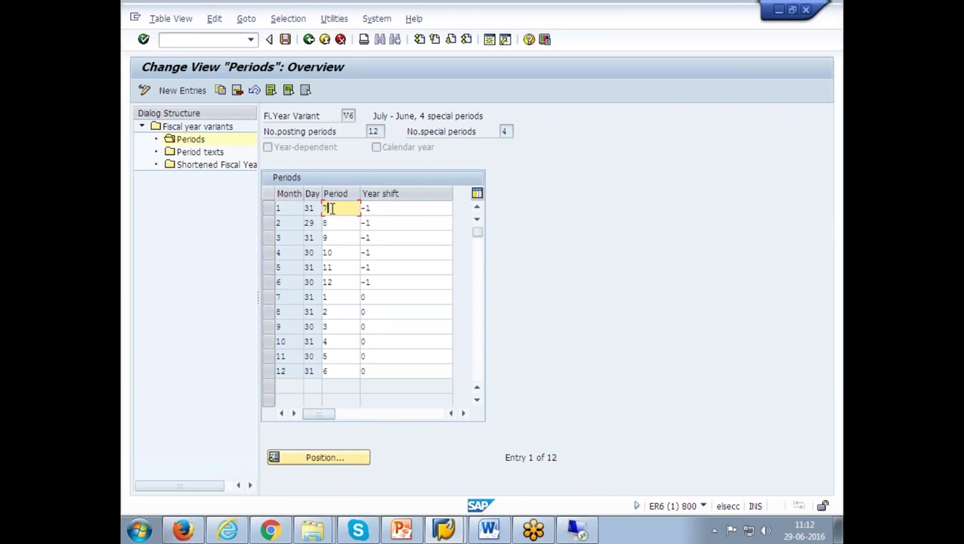
left_click(384, 211)
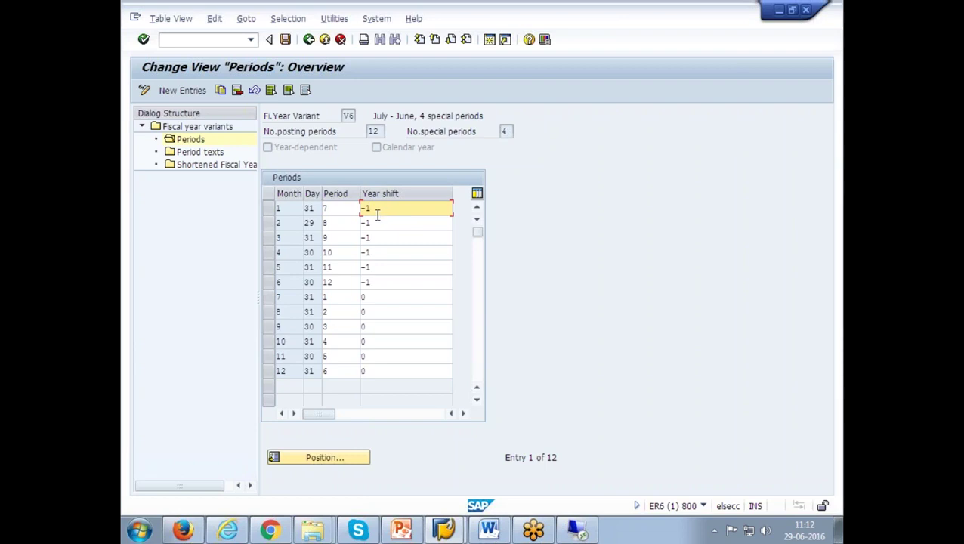
left_click(380, 282)
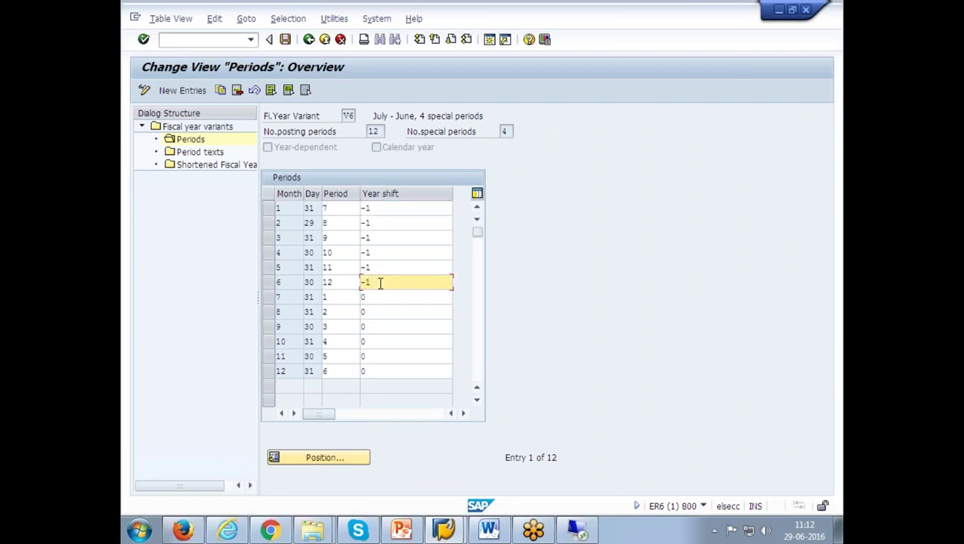